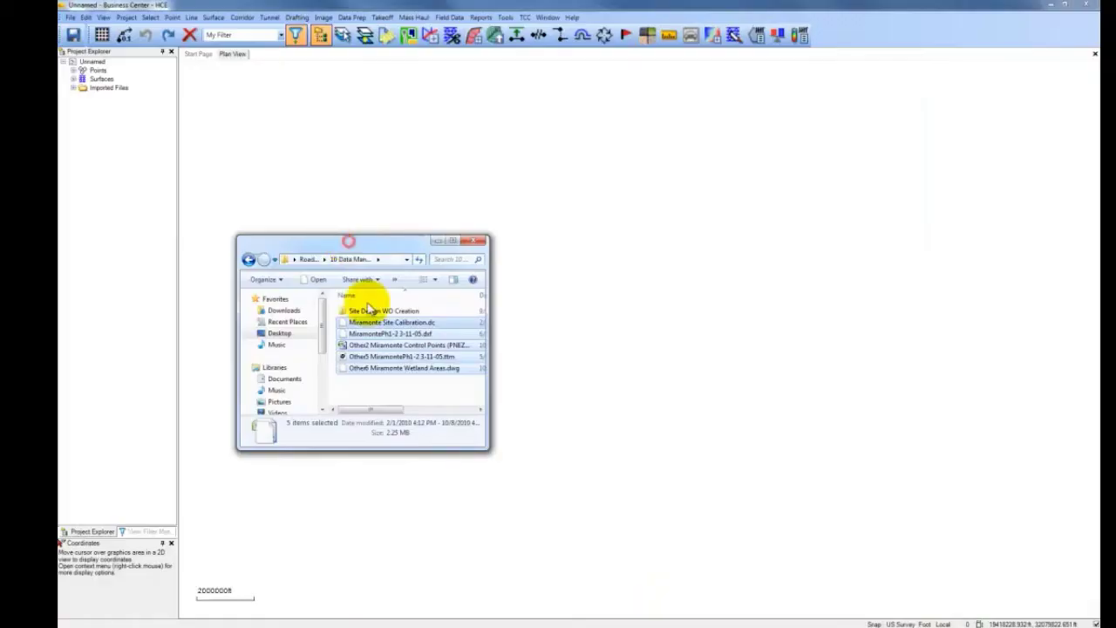
# - Import the Miramonte files into Plan View, review the controllers and machines, then open Job Site Manager
pyautogui.moveTo(362, 321); pyautogui.dragTo(608, 356)
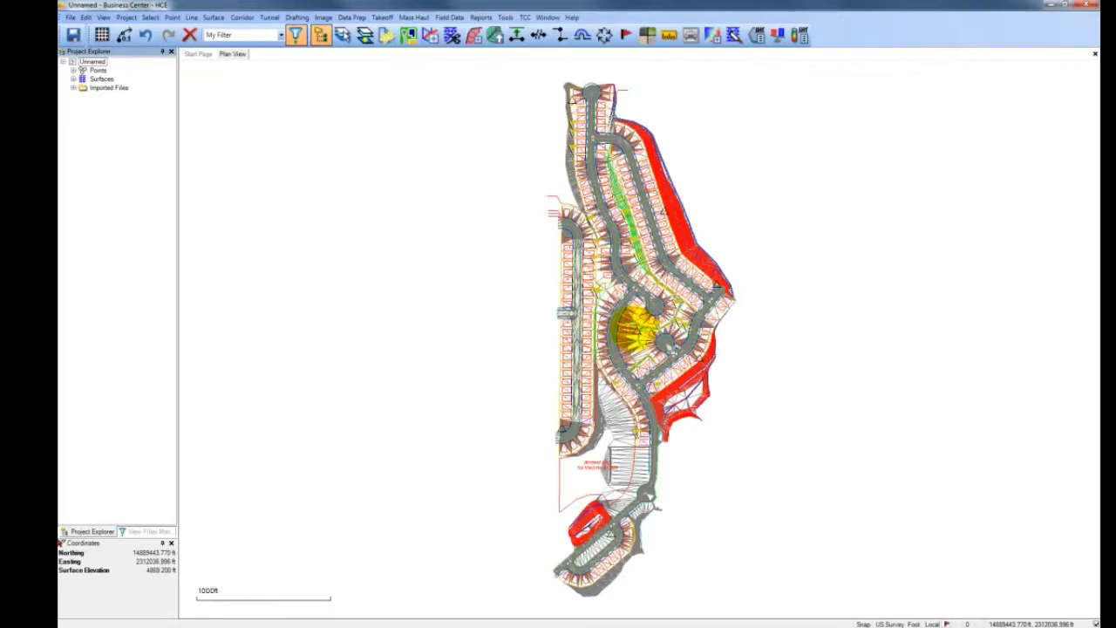
pyautogui.click(449, 17)
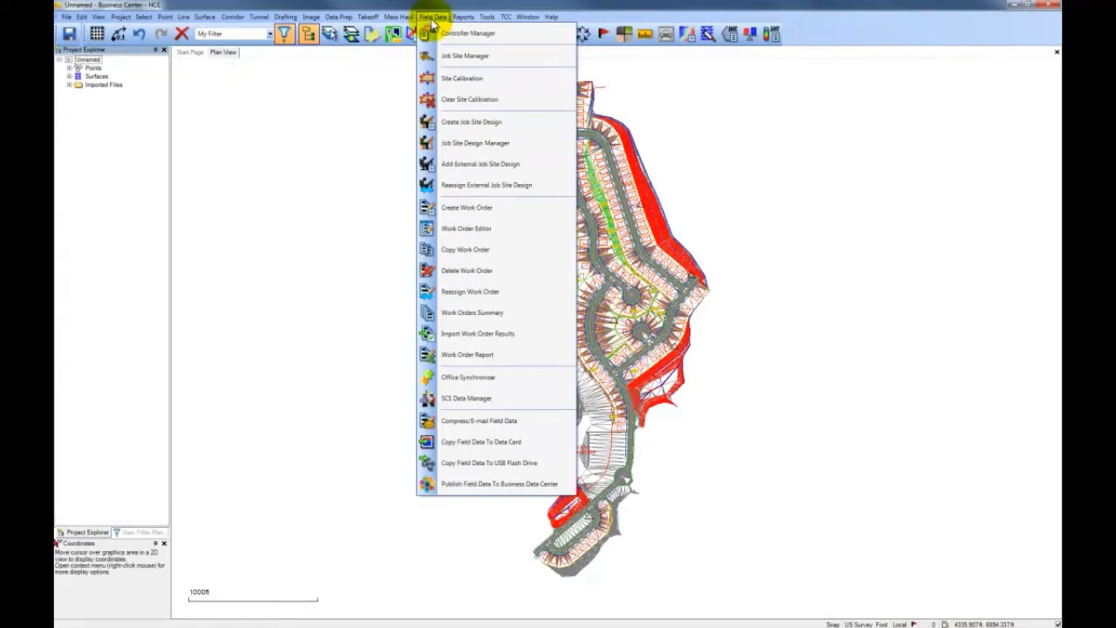
pyautogui.click(444, 33)
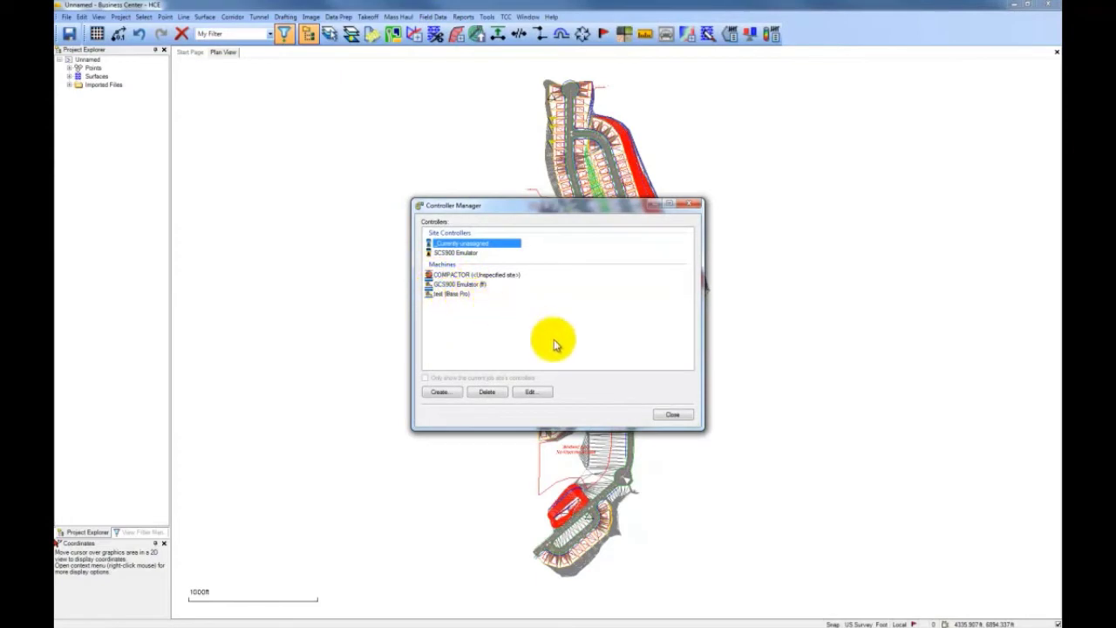
pyautogui.click(666, 412)
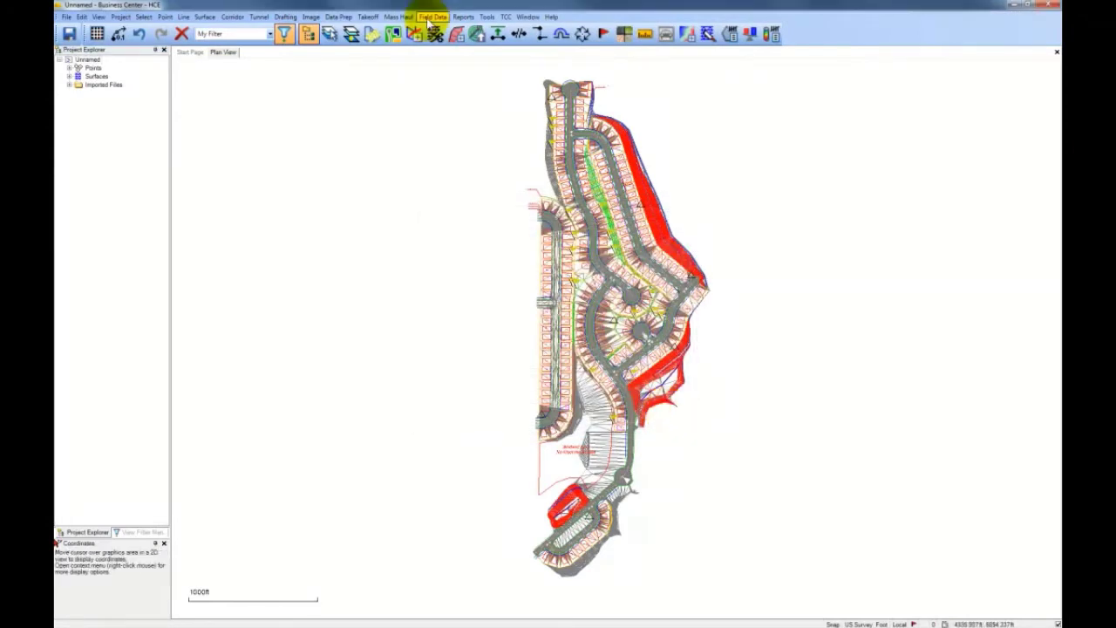
pyautogui.click(433, 17)
pyautogui.click(442, 58)
# - Create job site MNCO Phase 2 with the SCS900 Emulator controller and GCS900 Emulator machine assigned
pyautogui.click(957, 123)
pyautogui.write('MNDOT')
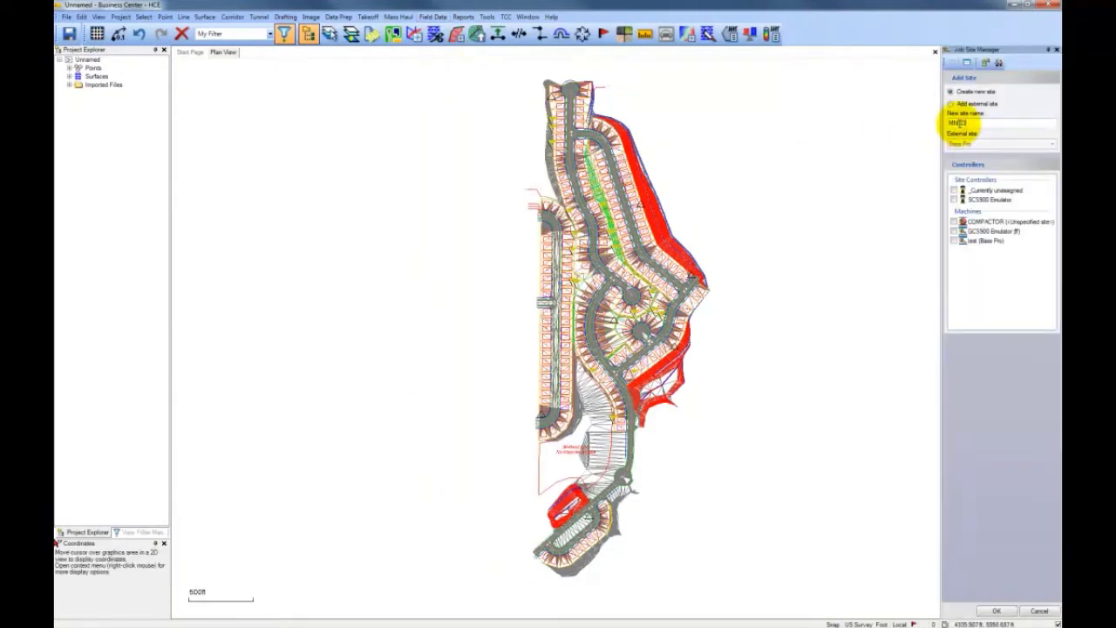
pyautogui.write(' Phase 2')
pyautogui.click(954, 200)
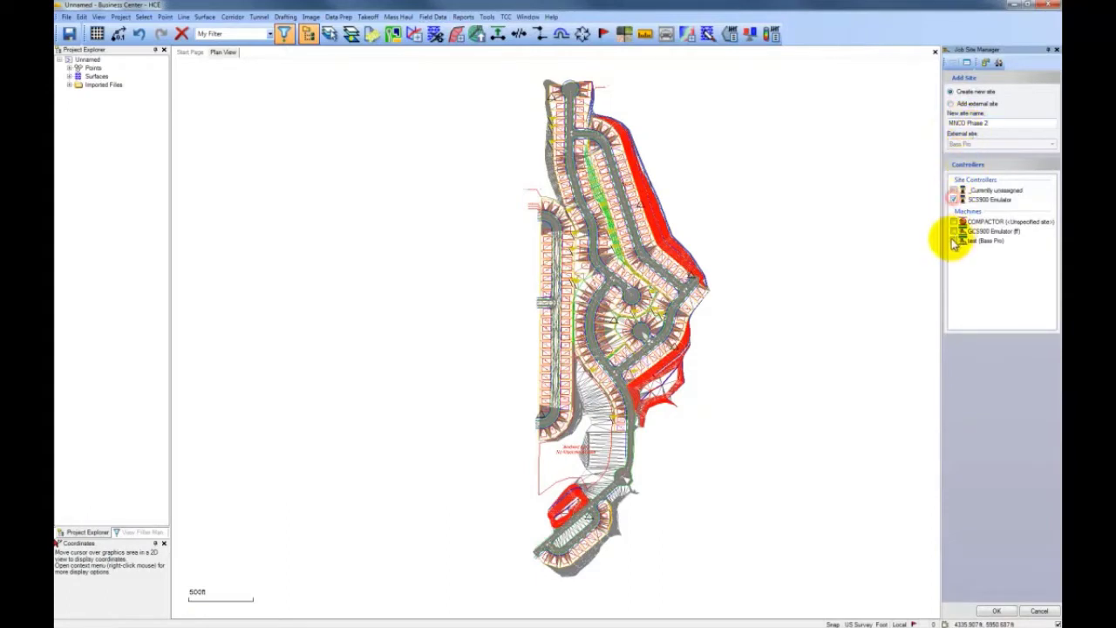
pyautogui.click(954, 231)
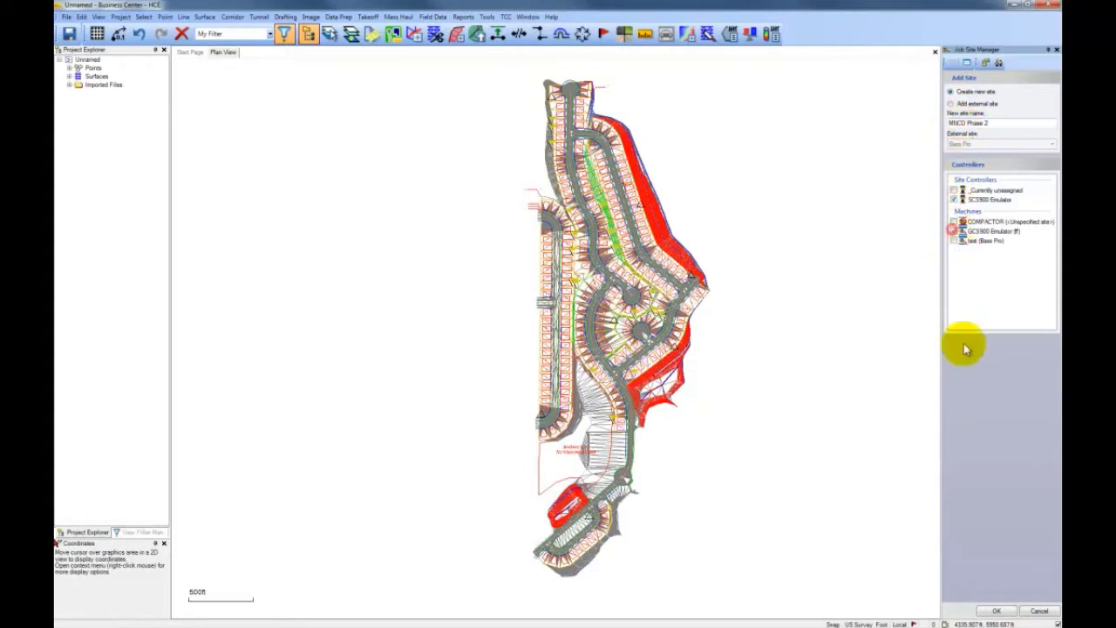
pyautogui.click(997, 611)
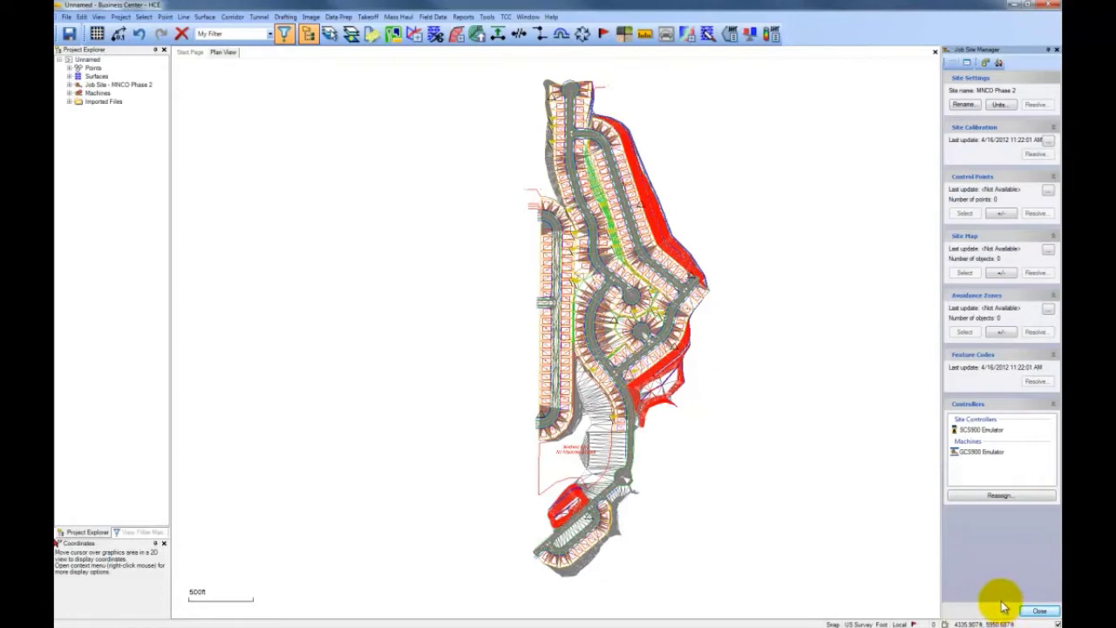
pyautogui.click(1000, 214)
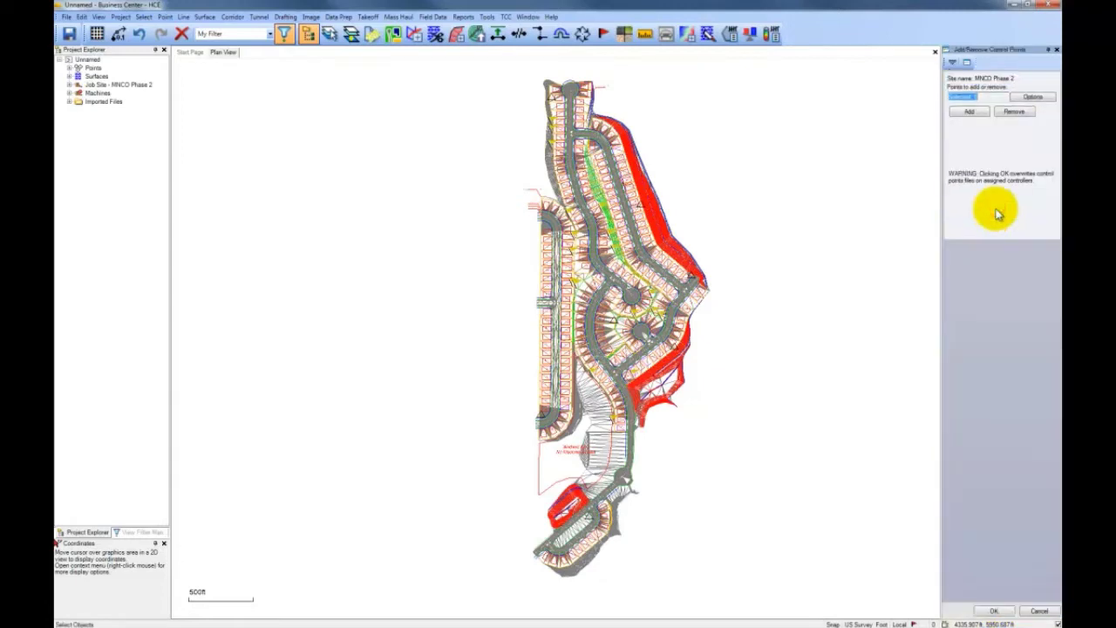
# - Add all points on the Points layer as the job site's control points
pyautogui.click(1031, 96)
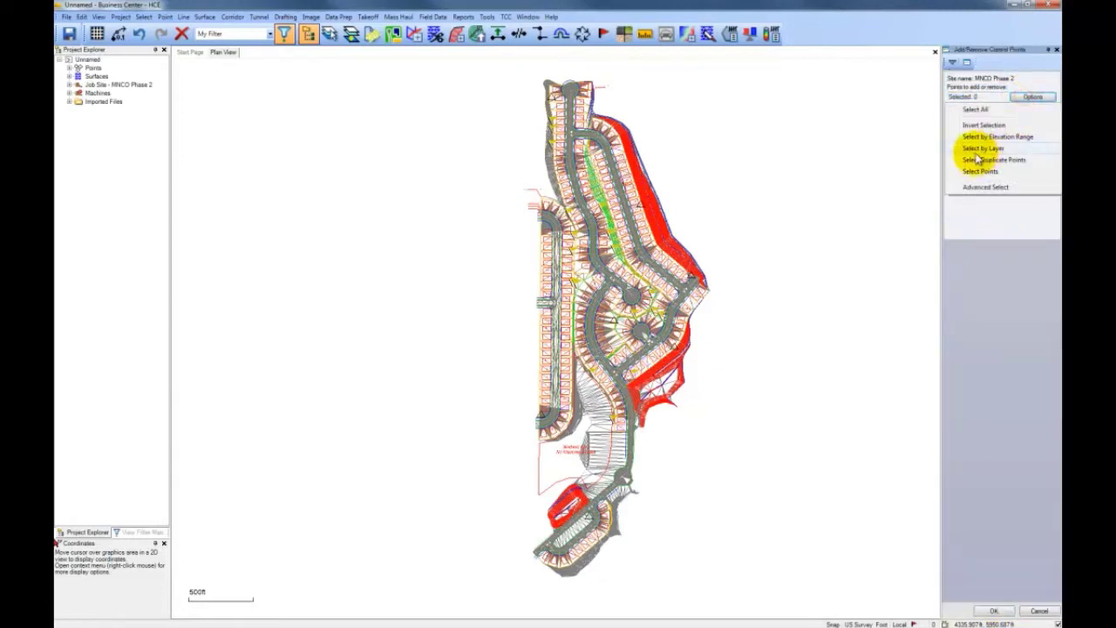
pyautogui.click(978, 145)
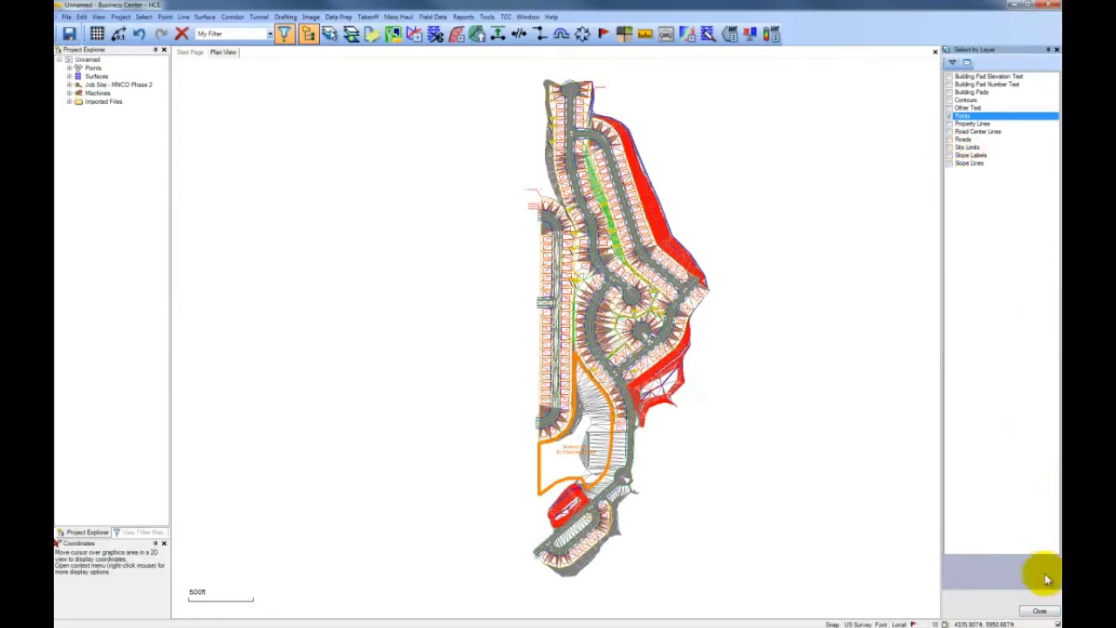
pyautogui.click(1042, 614)
pyautogui.click(968, 111)
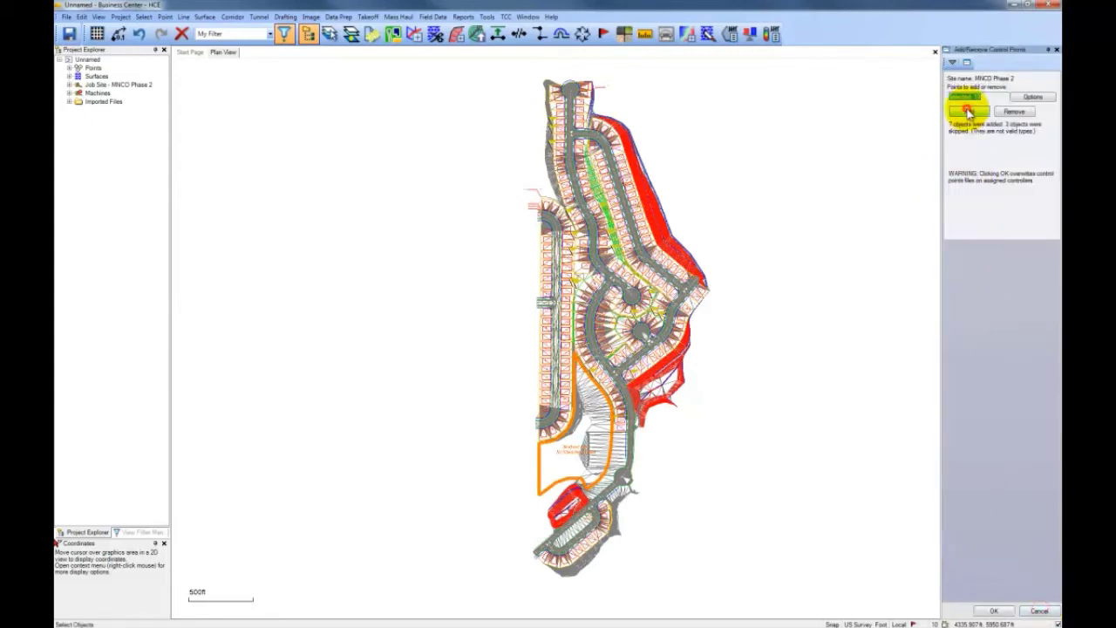
pyautogui.press('Return')
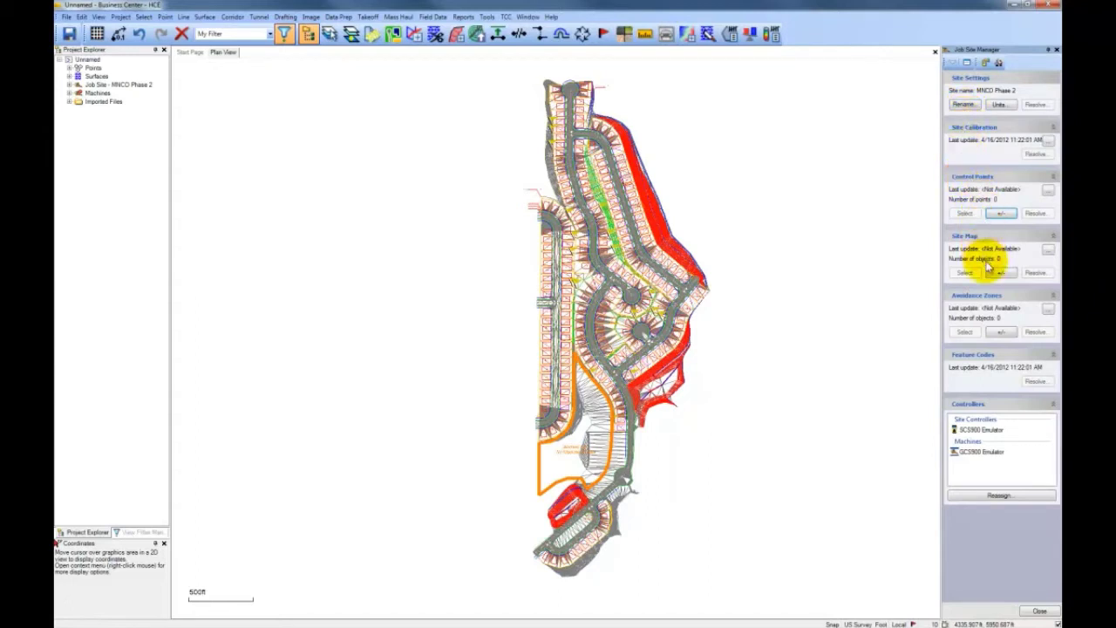
# - Add the orange closed boundary line as an avoidance zone and close Job Site Manager
pyautogui.click(999, 332)
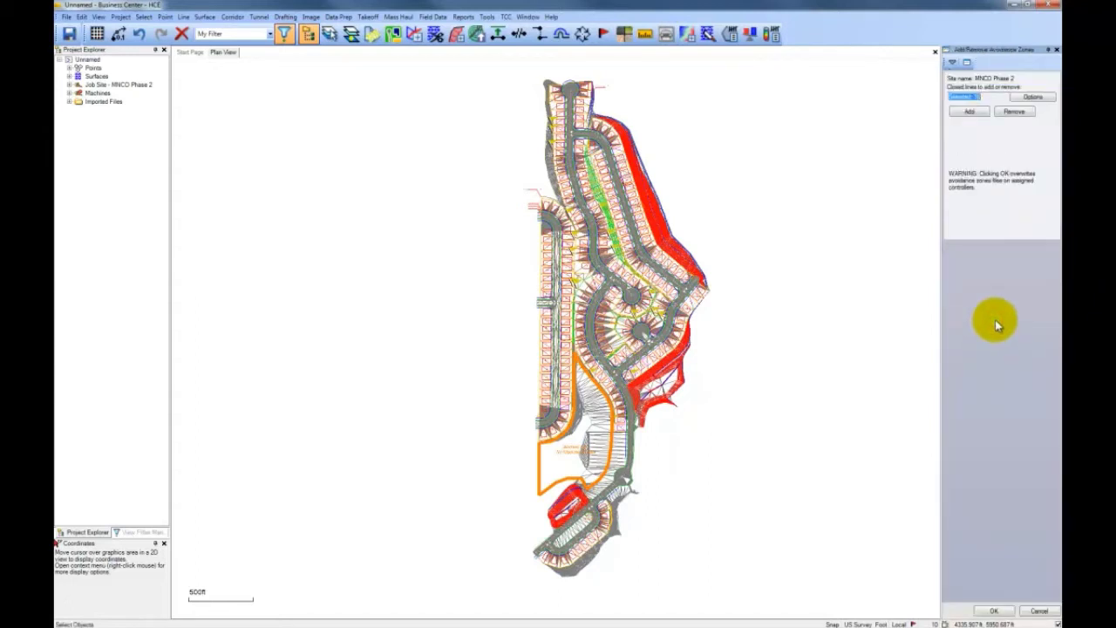
pyautogui.click(542, 489)
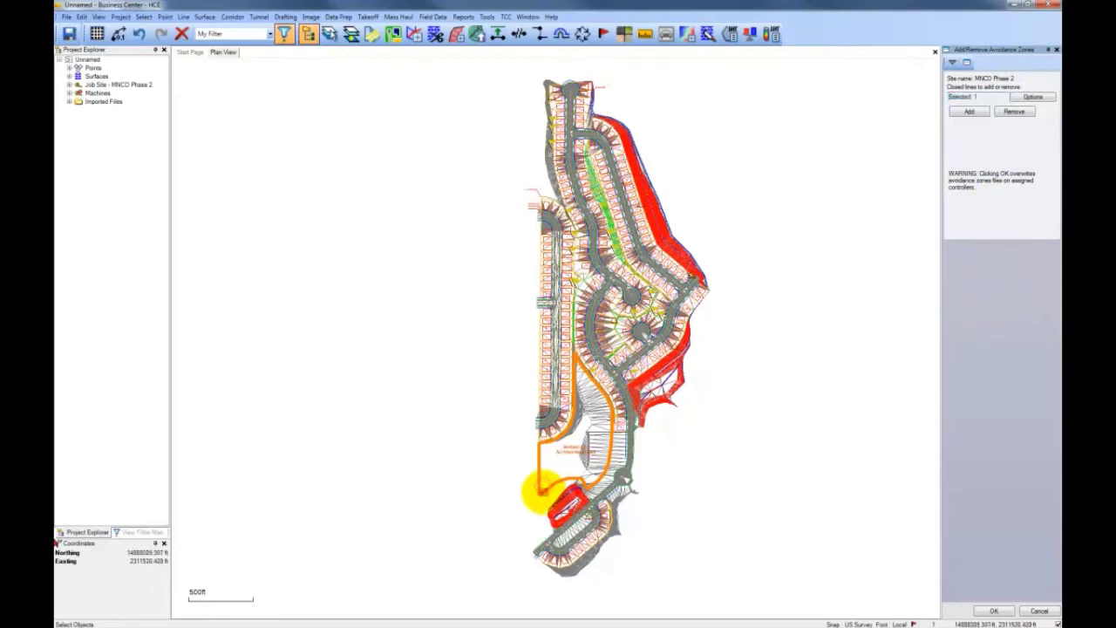
pyautogui.click(964, 115)
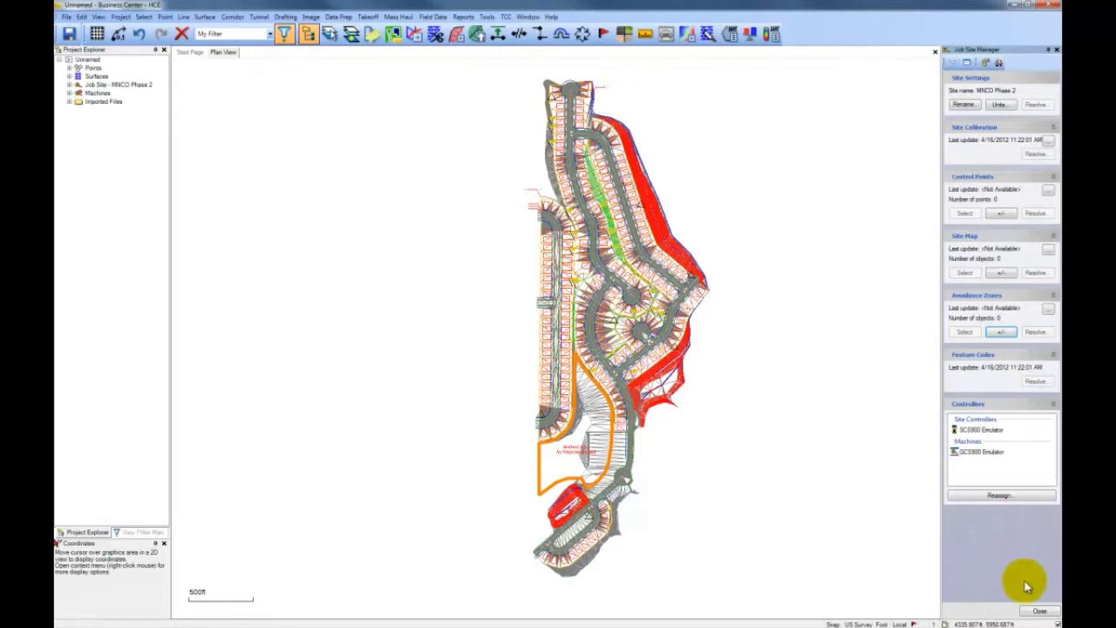
pyautogui.click(1040, 610)
pyautogui.click(431, 17)
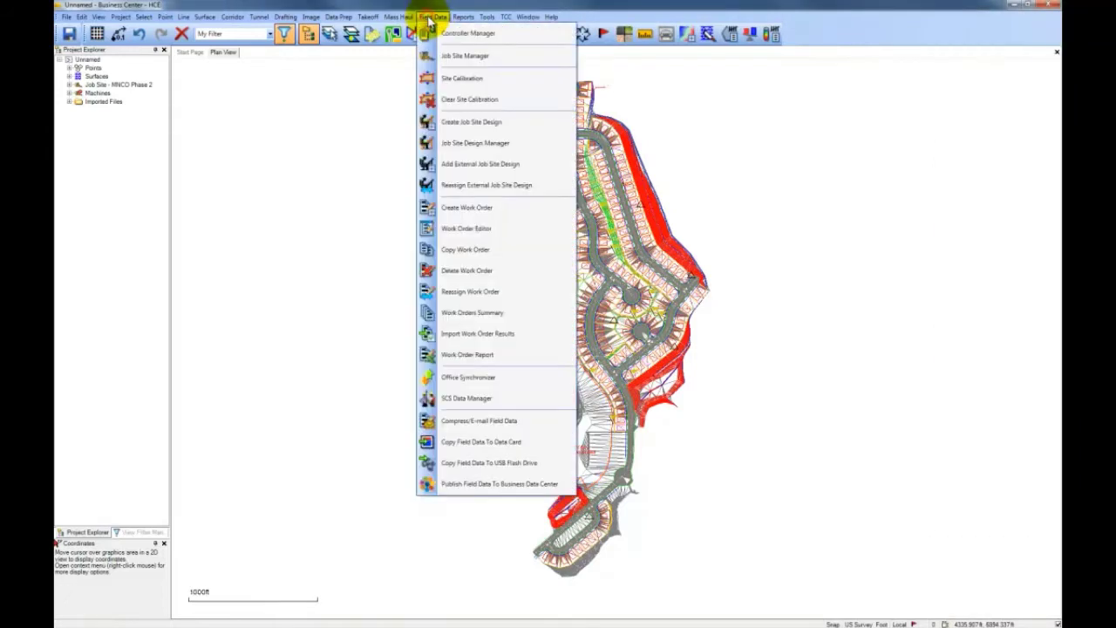
# - Create design MNCO P2 for both emulators, synced with Business Data Center, as a Surface model
pyautogui.click(463, 122)
pyautogui.write('MNCO P2')
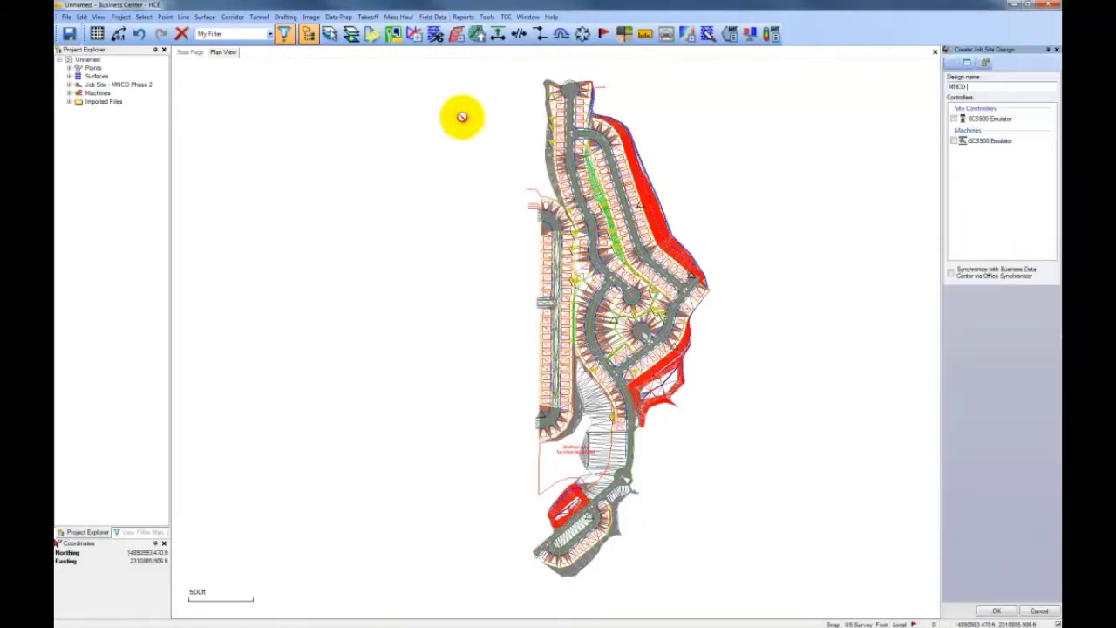
pyautogui.click(954, 119)
pyautogui.click(954, 141)
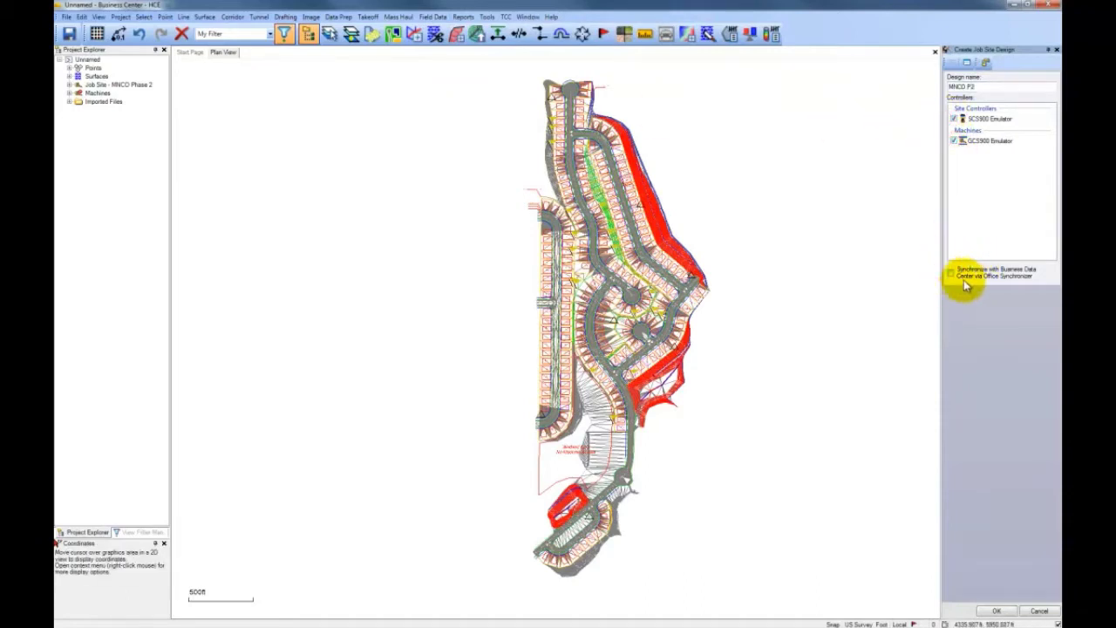
pyautogui.click(951, 271)
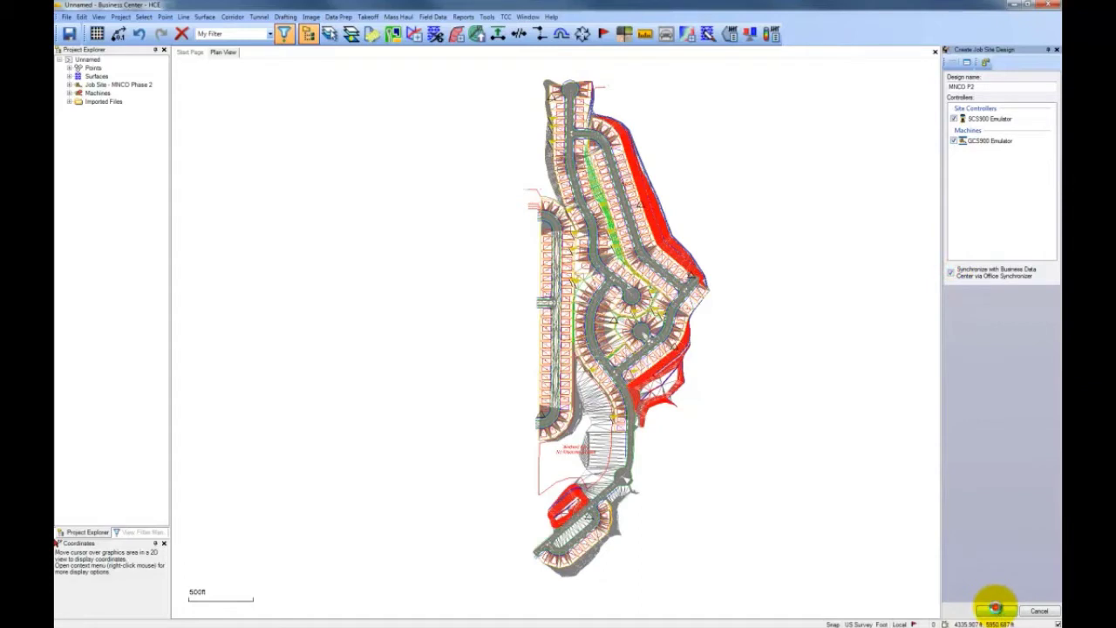
pyautogui.click(997, 611)
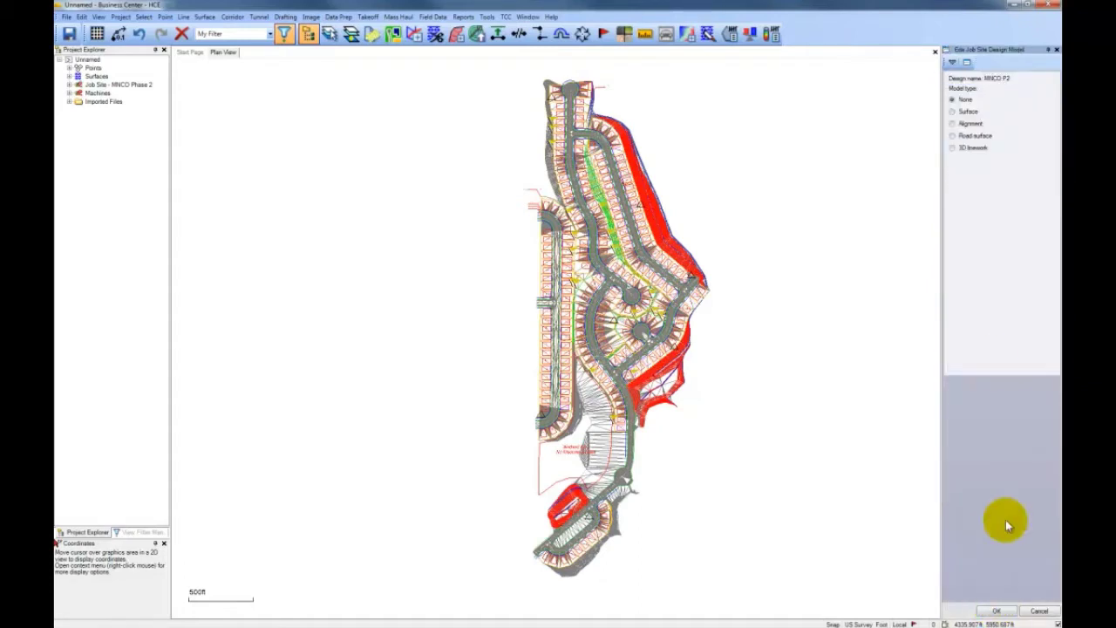
pyautogui.click(952, 113)
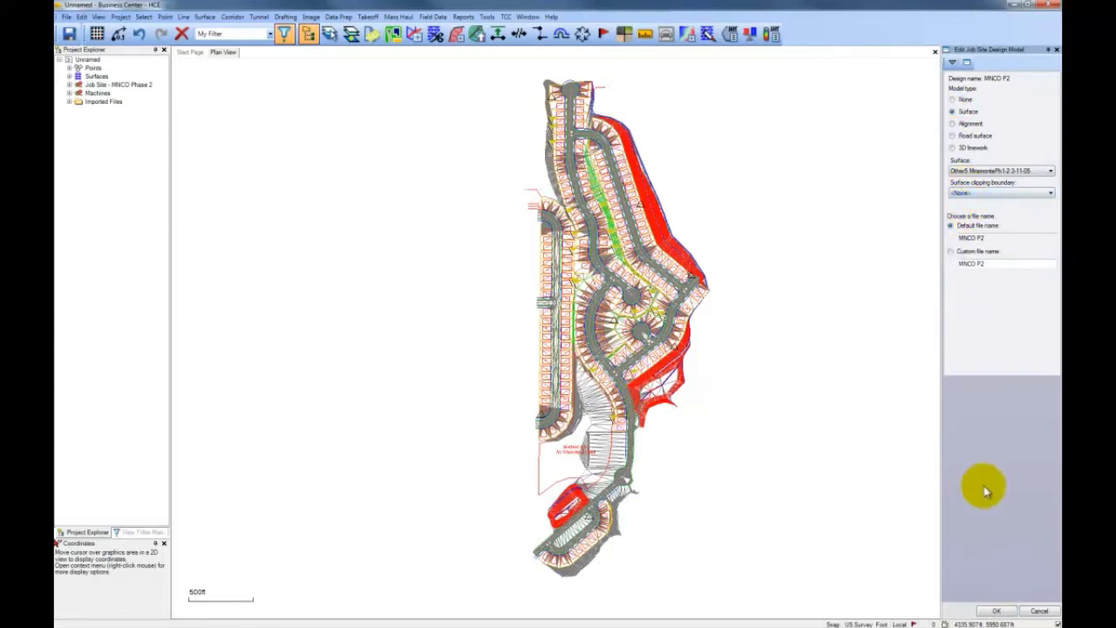
pyautogui.click(999, 610)
# - Select the Building Pads, contour, property line, road center line and road layers for the design map
pyautogui.click(992, 260)
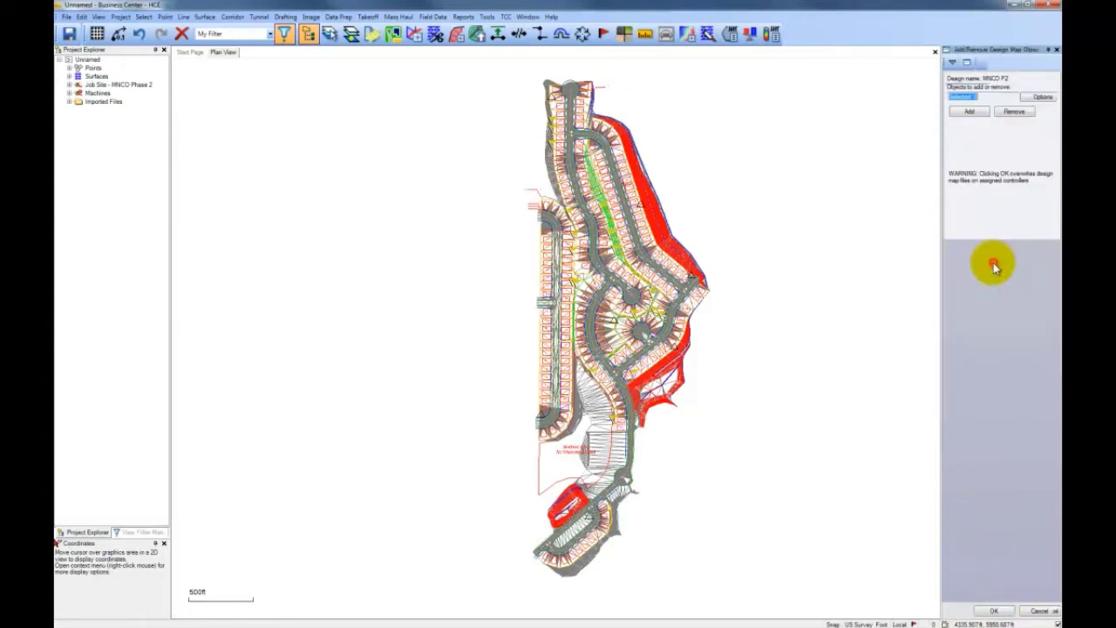
pyautogui.click(1030, 96)
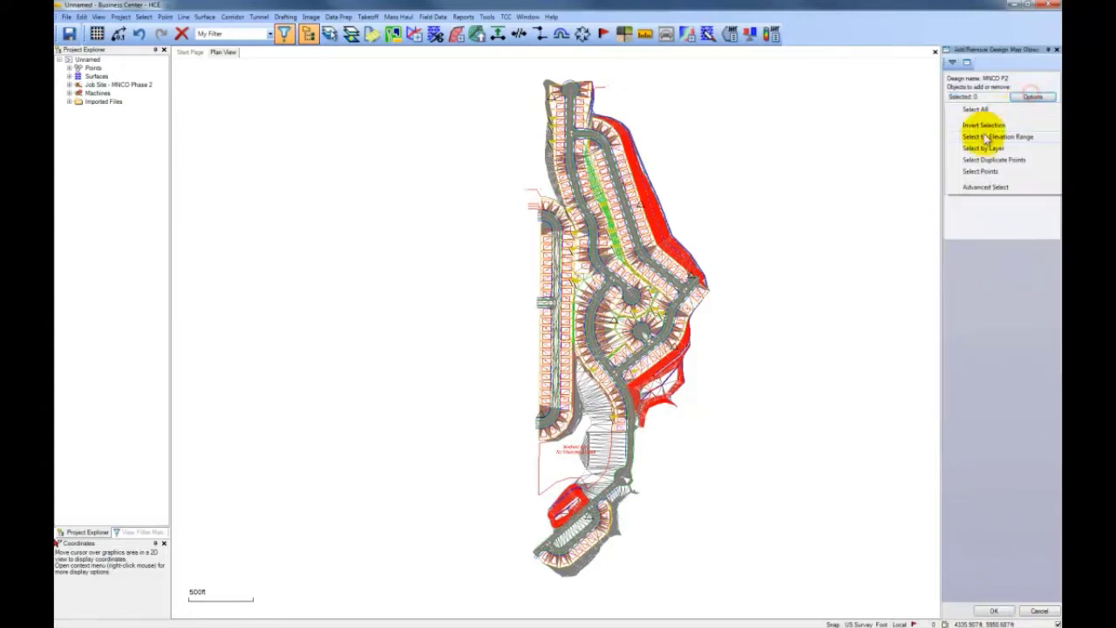
pyautogui.click(976, 149)
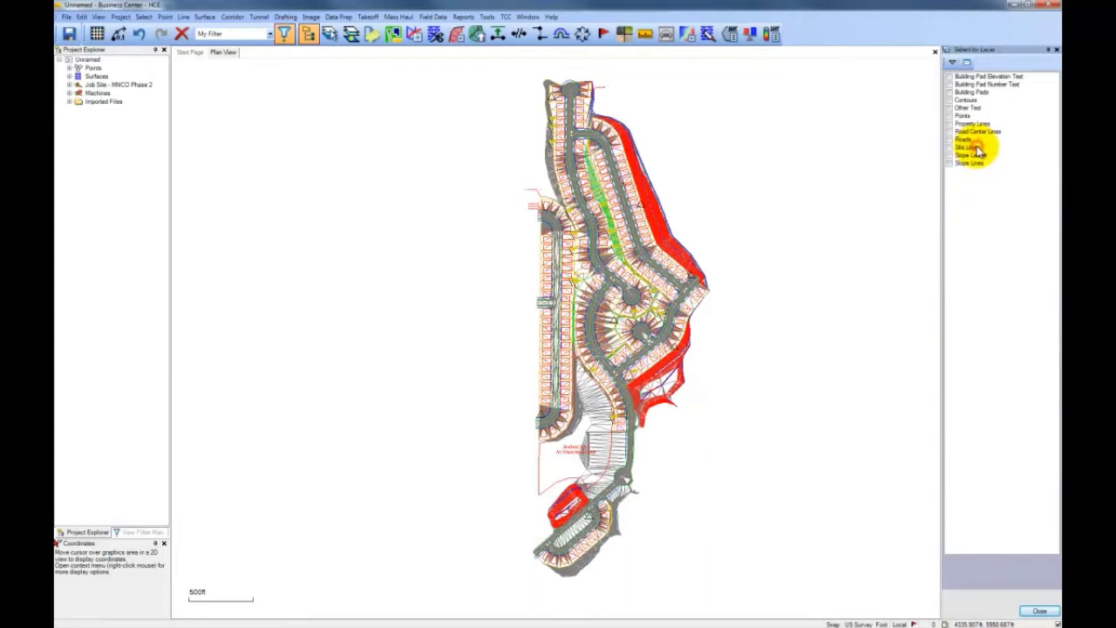
pyautogui.click(959, 91)
pyautogui.click(961, 99)
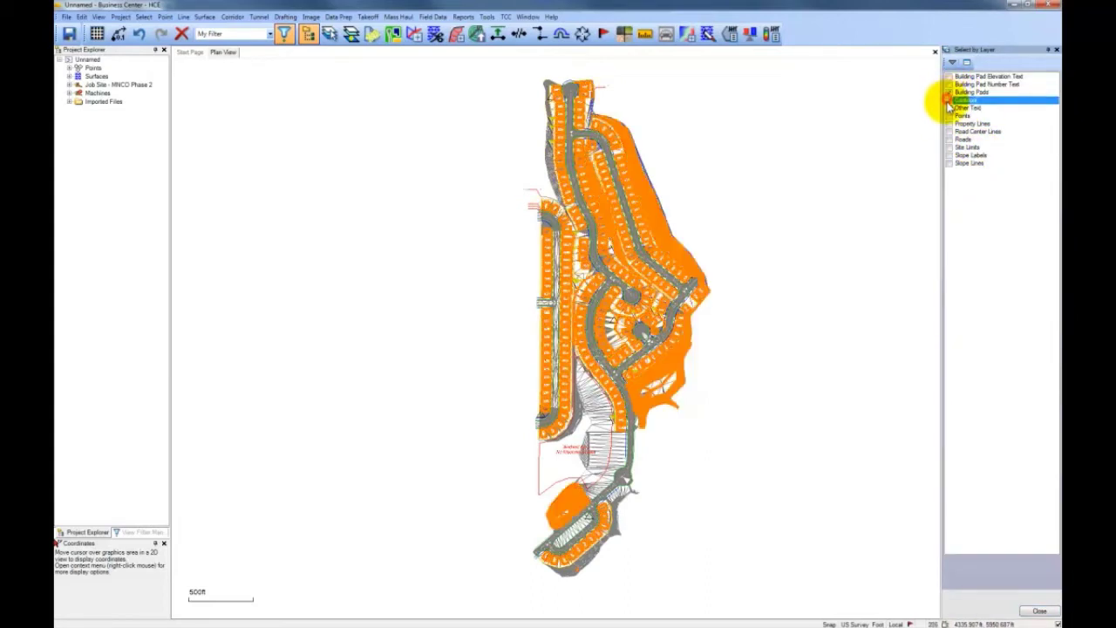
pyautogui.click(952, 123)
pyautogui.click(952, 131)
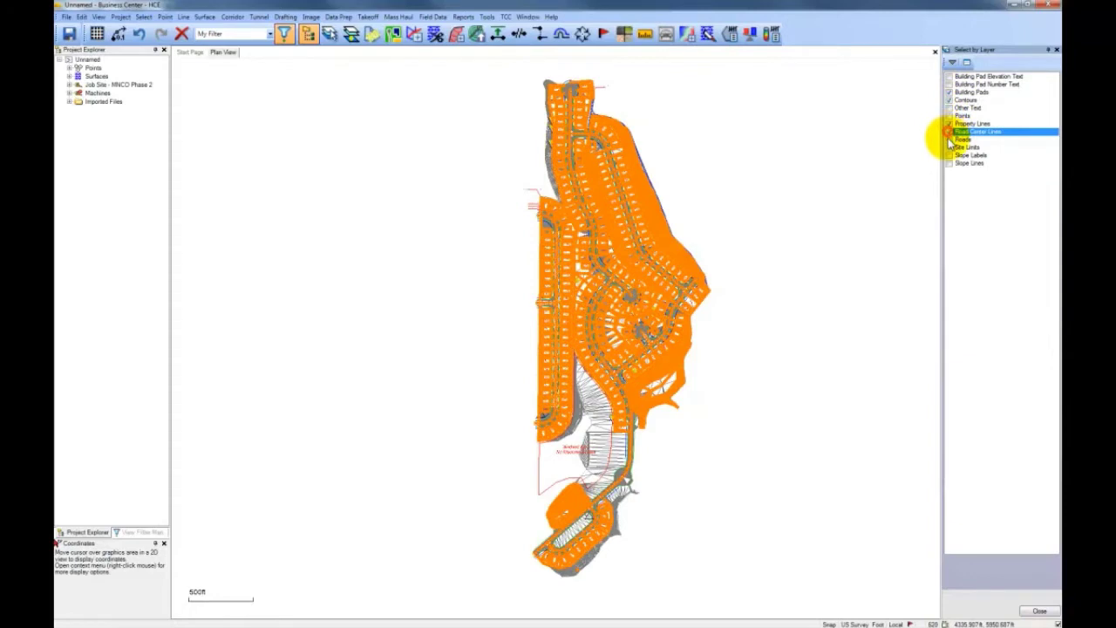
pyautogui.click(953, 139)
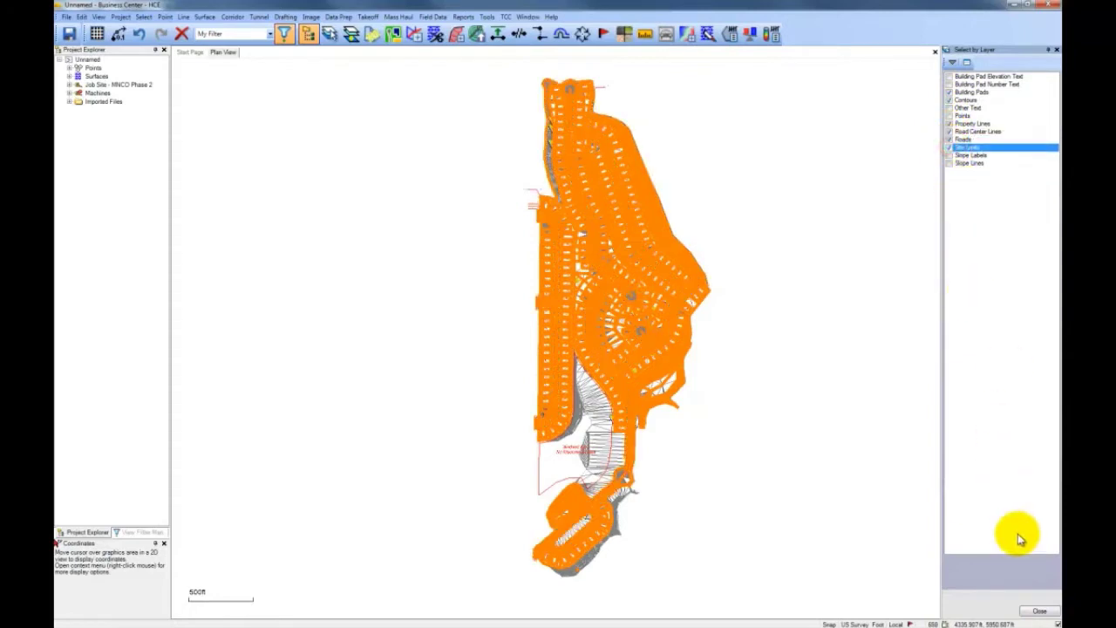
pyautogui.click(1038, 610)
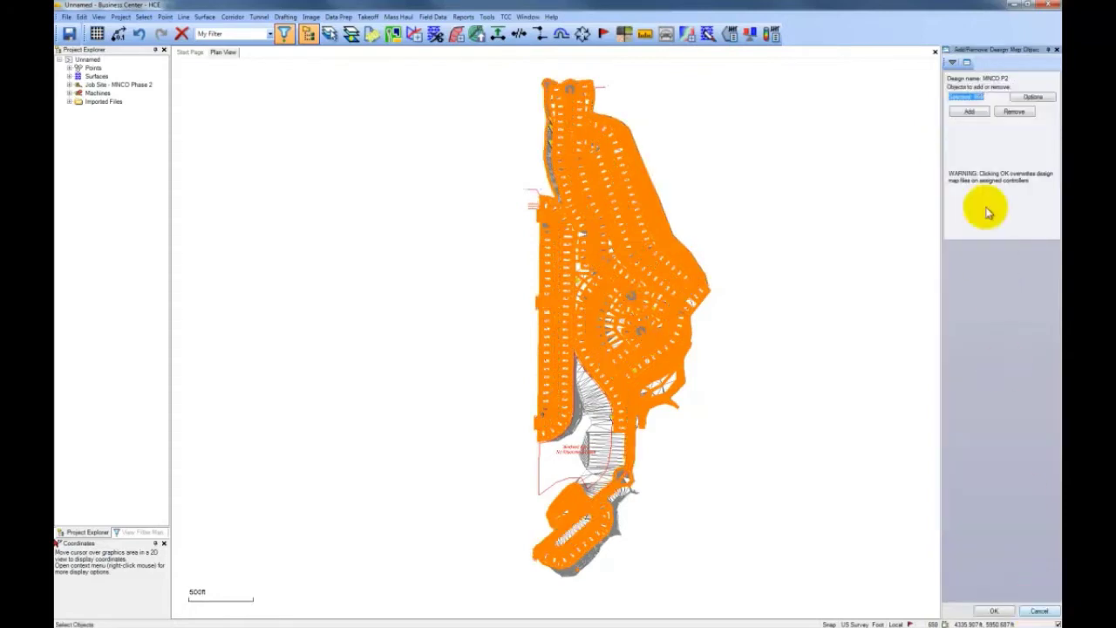
# - Add the 888 selected objects to the MNCO P2 design map and close the design manager
pyautogui.click(975, 112)
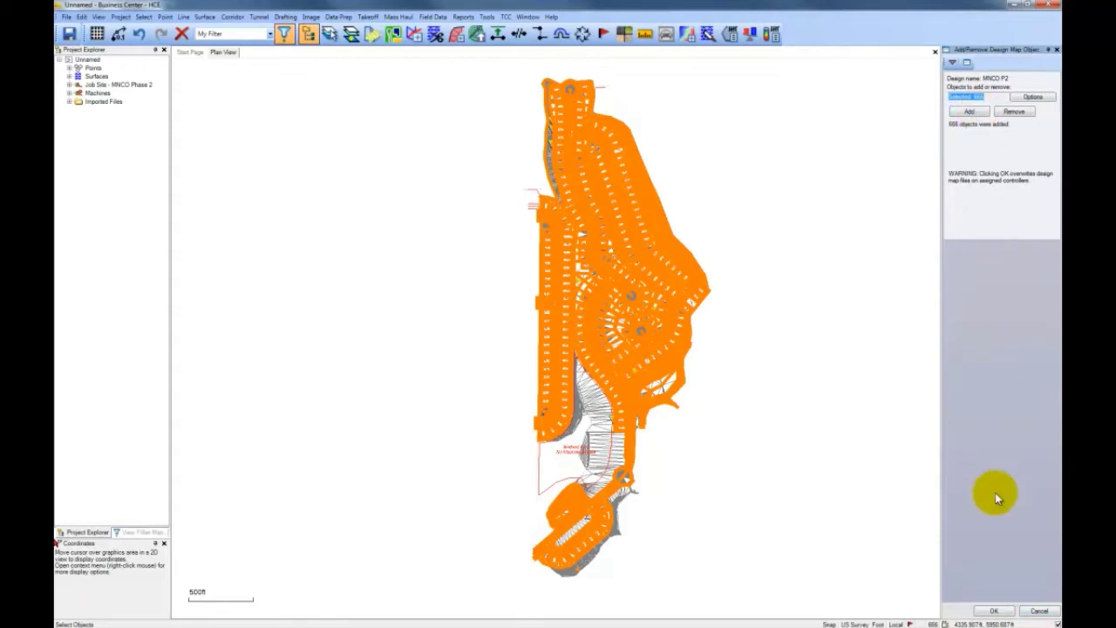
pyautogui.press('Return')
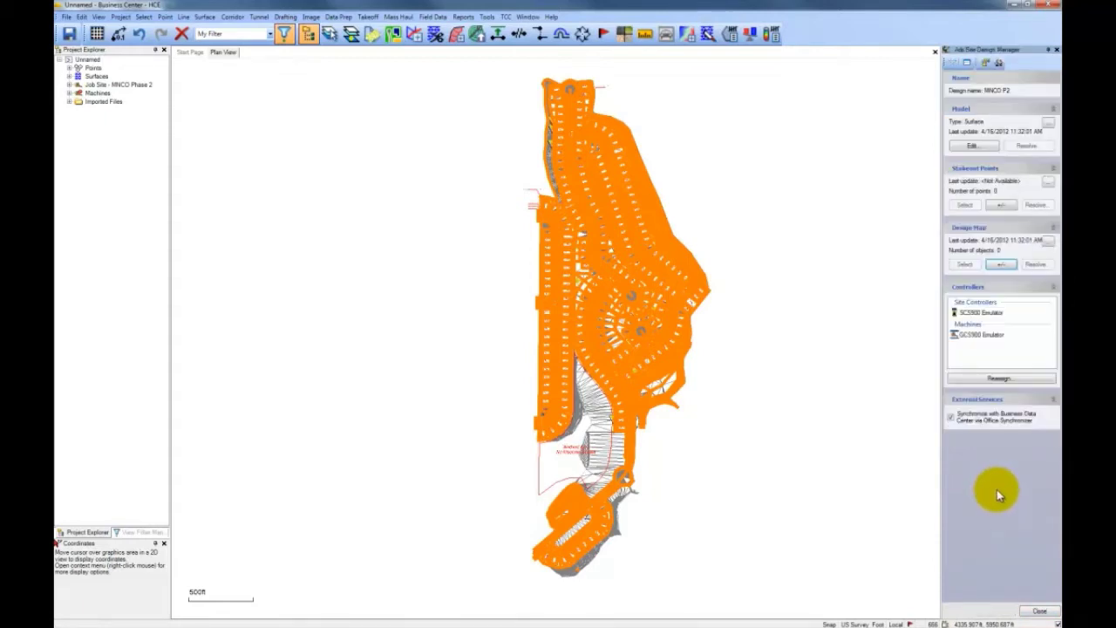
pyautogui.click(1042, 611)
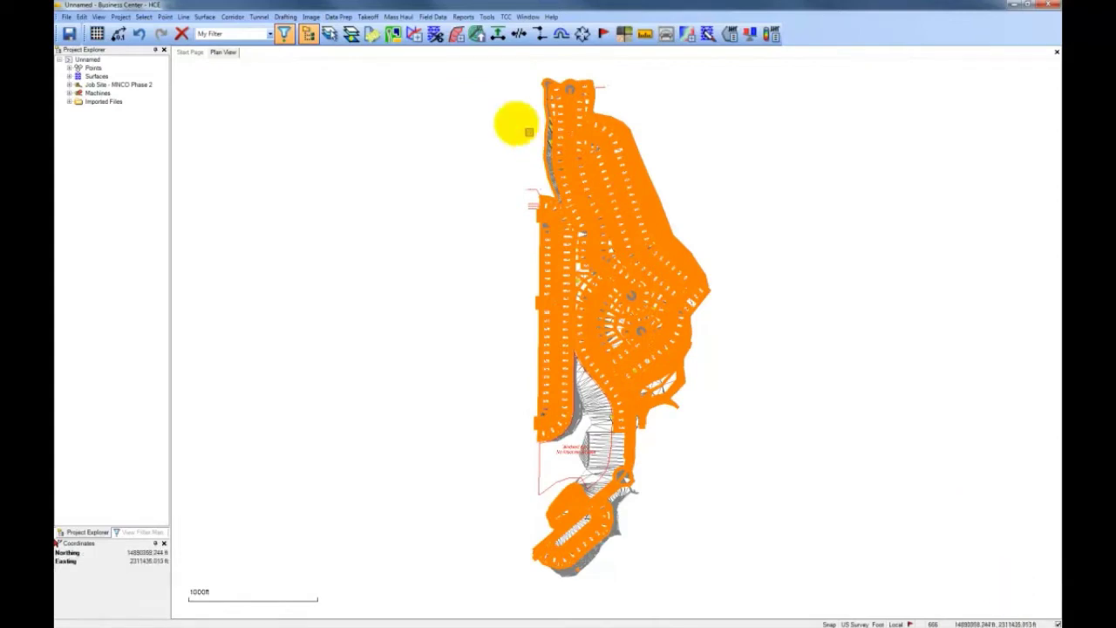
pyautogui.click(433, 17)
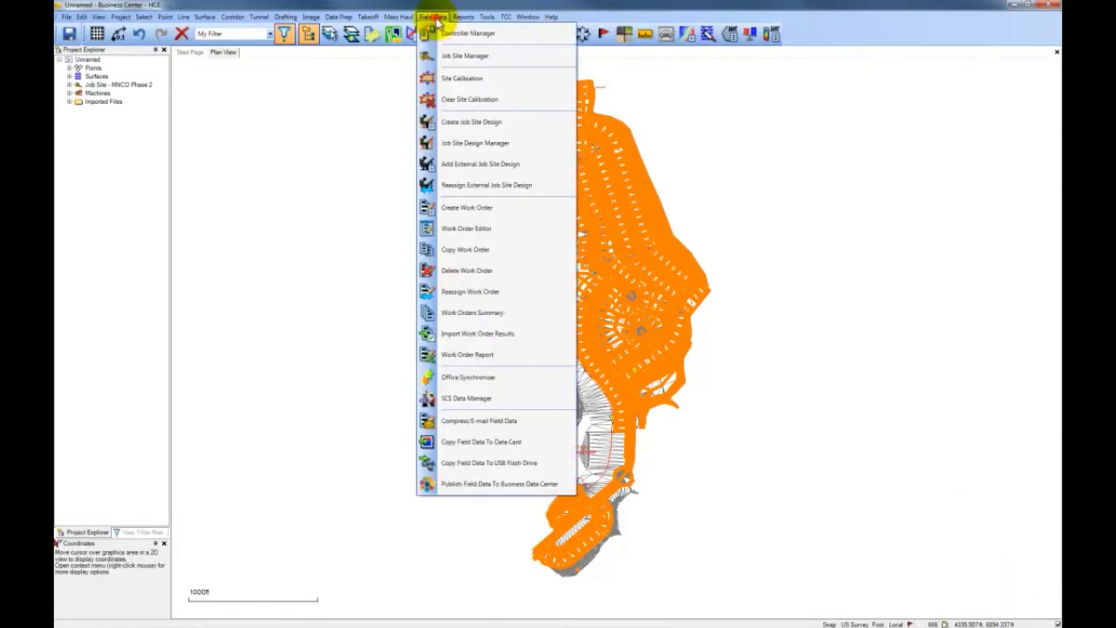
# - Create work order Topo MNCO with task Measure surface & site features and grid size 10.00
pyautogui.click(471, 206)
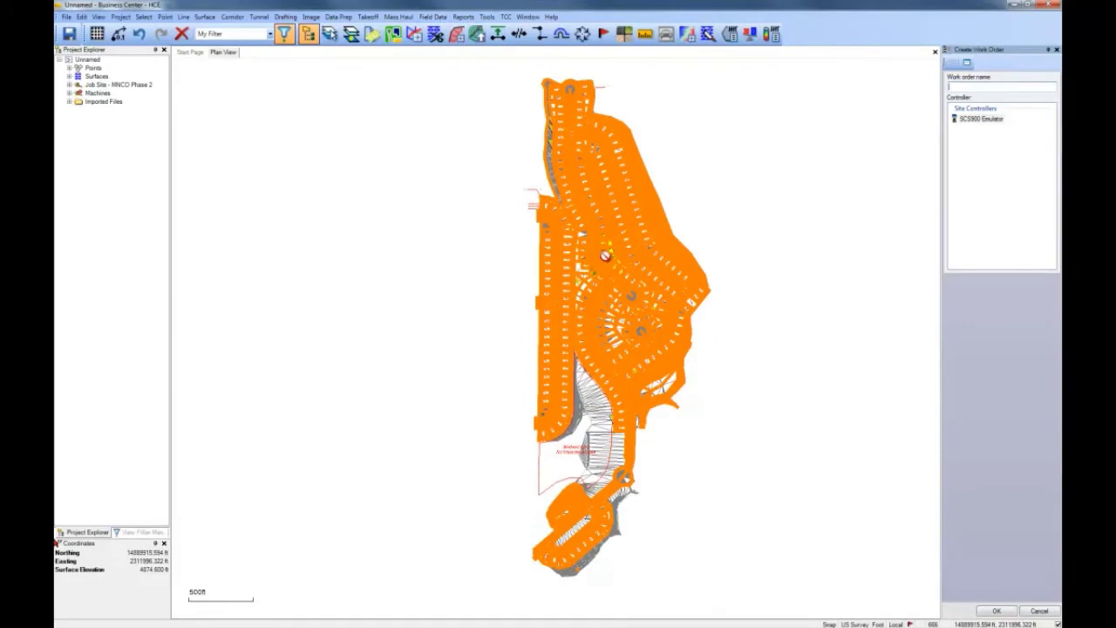
pyautogui.write('Topic MNCI')
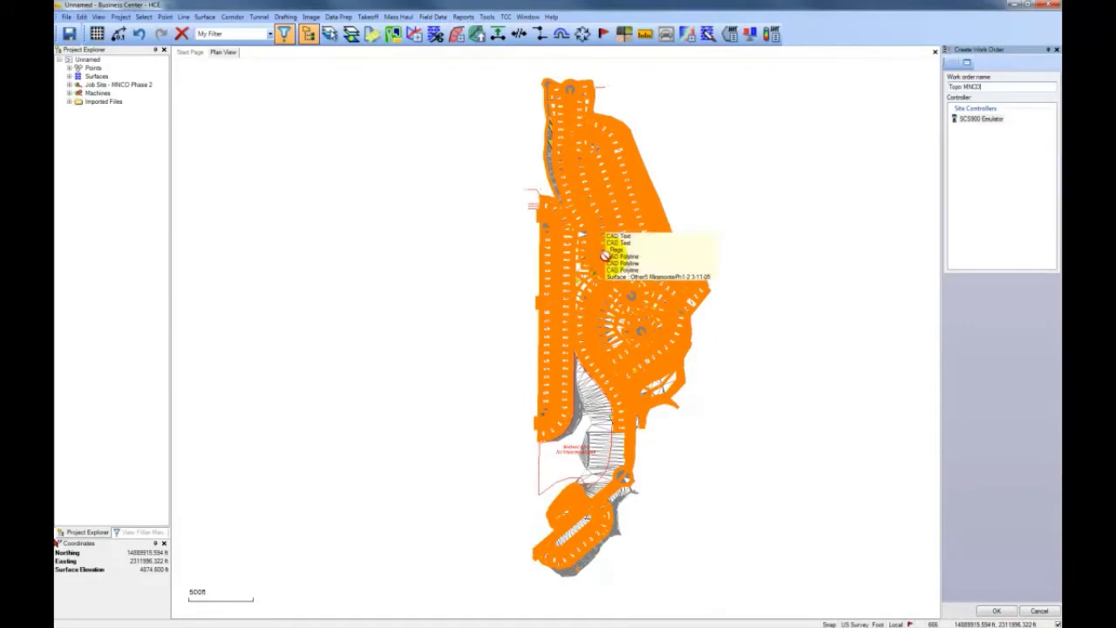
pyautogui.press('Return')
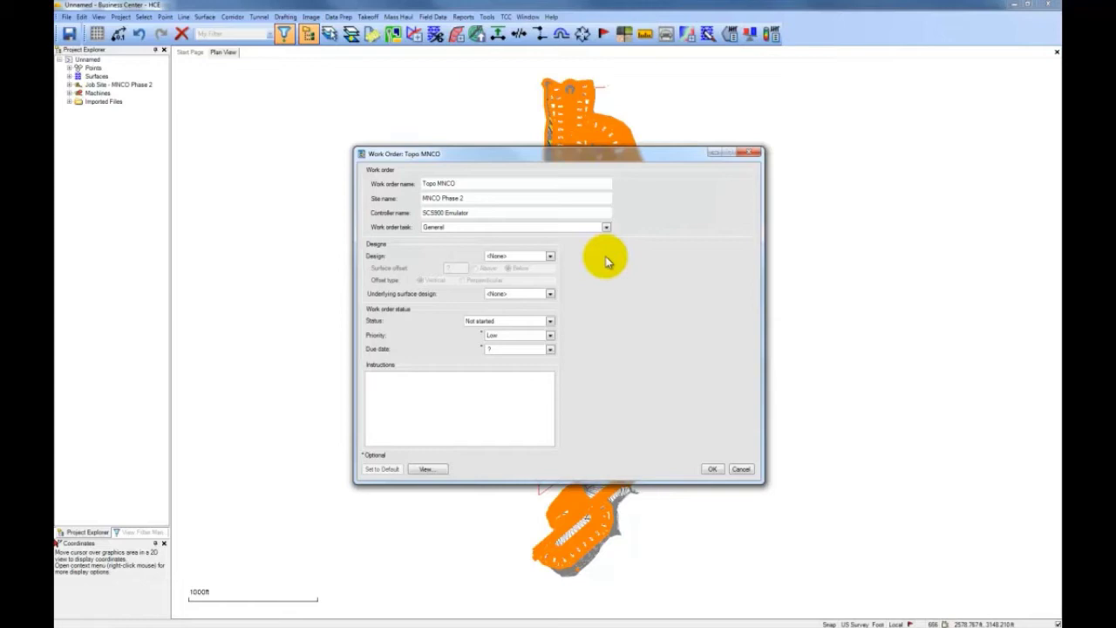
pyautogui.press('Tab')
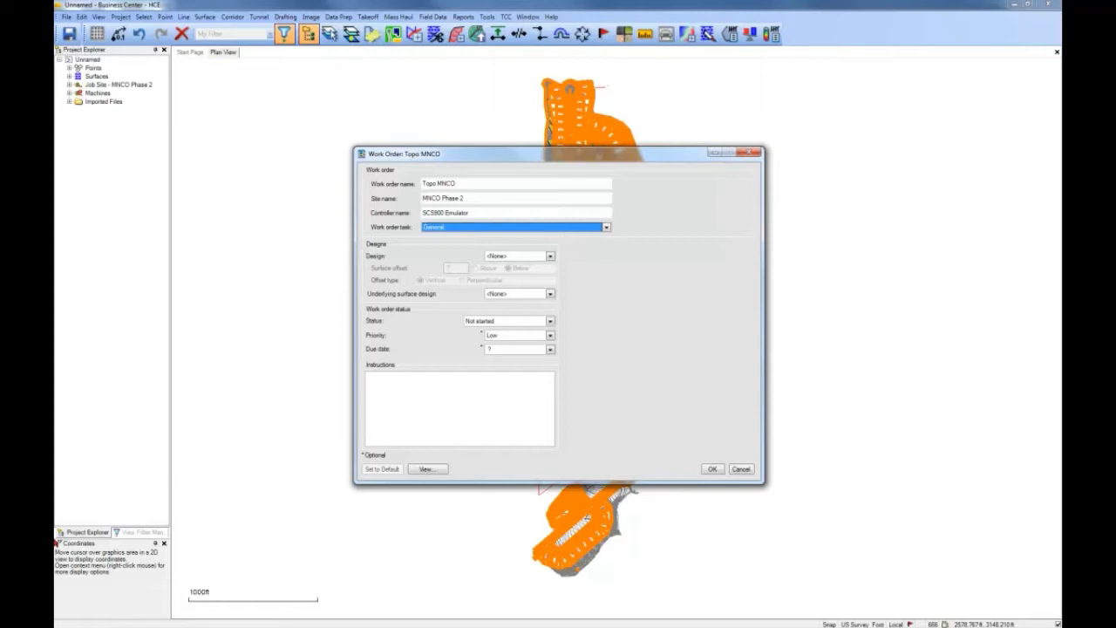
pyautogui.click(606, 226)
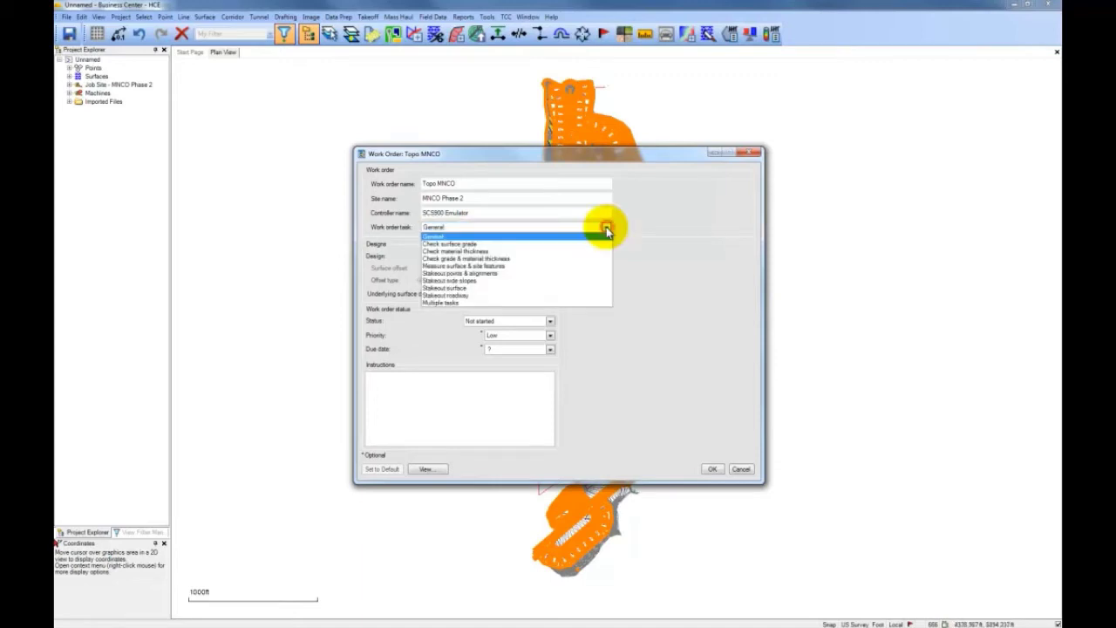
pyautogui.click(580, 269)
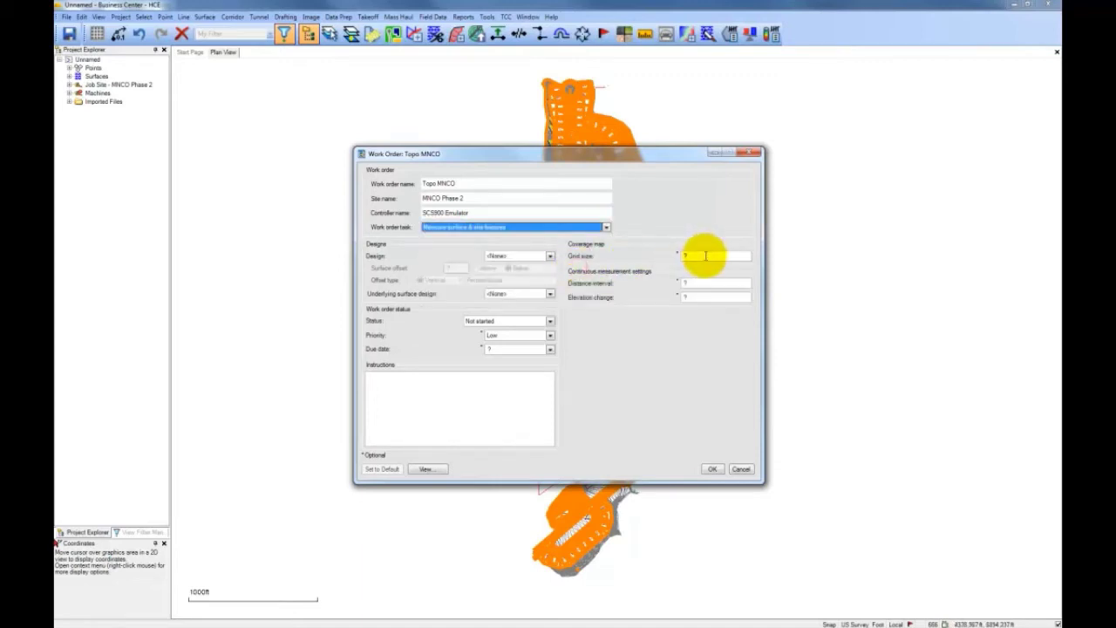
pyautogui.click(704, 254)
pyautogui.write('10.00')
pyautogui.press('Tab')
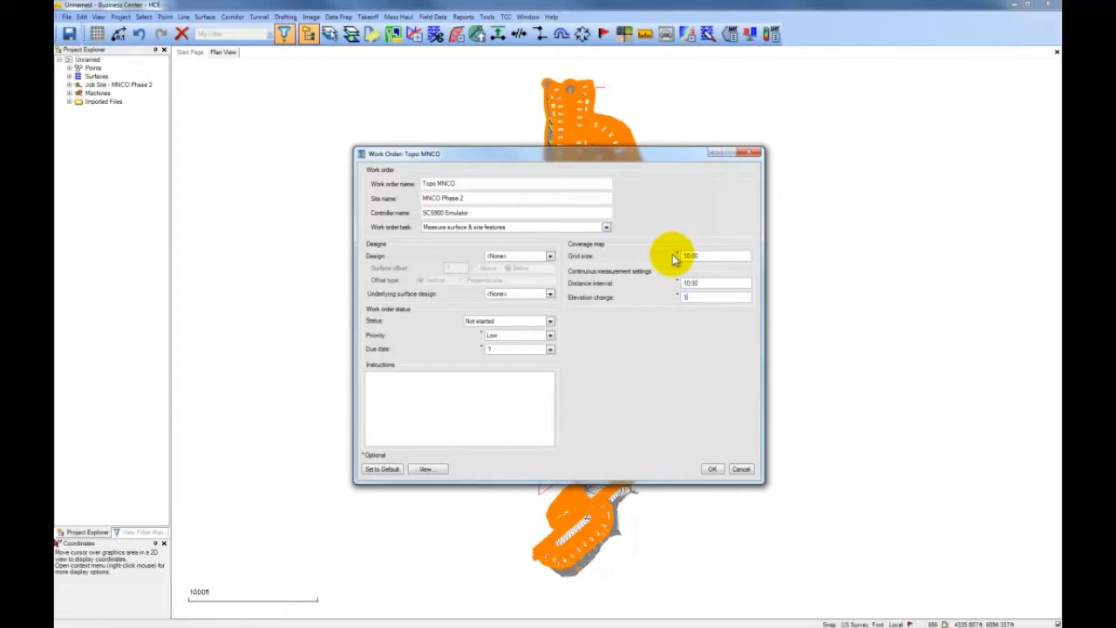
# - Set design MNCO P2, High priority, due date 4/17/2012, and begin the instructions 'Measure As Built of the Intersection'
pyautogui.click(550, 255)
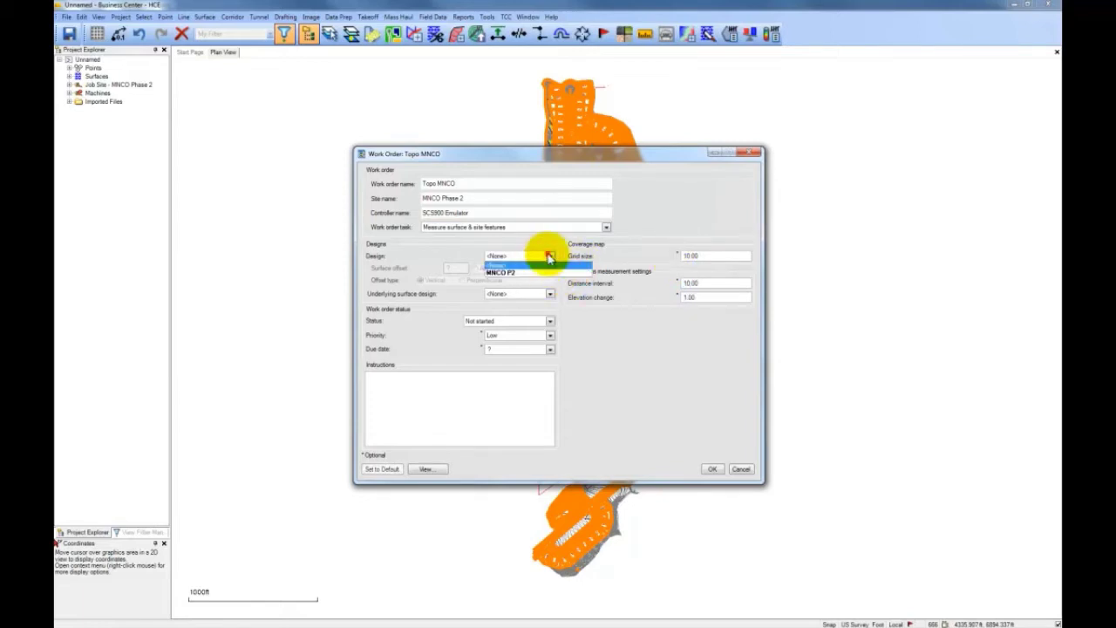
pyautogui.click(533, 272)
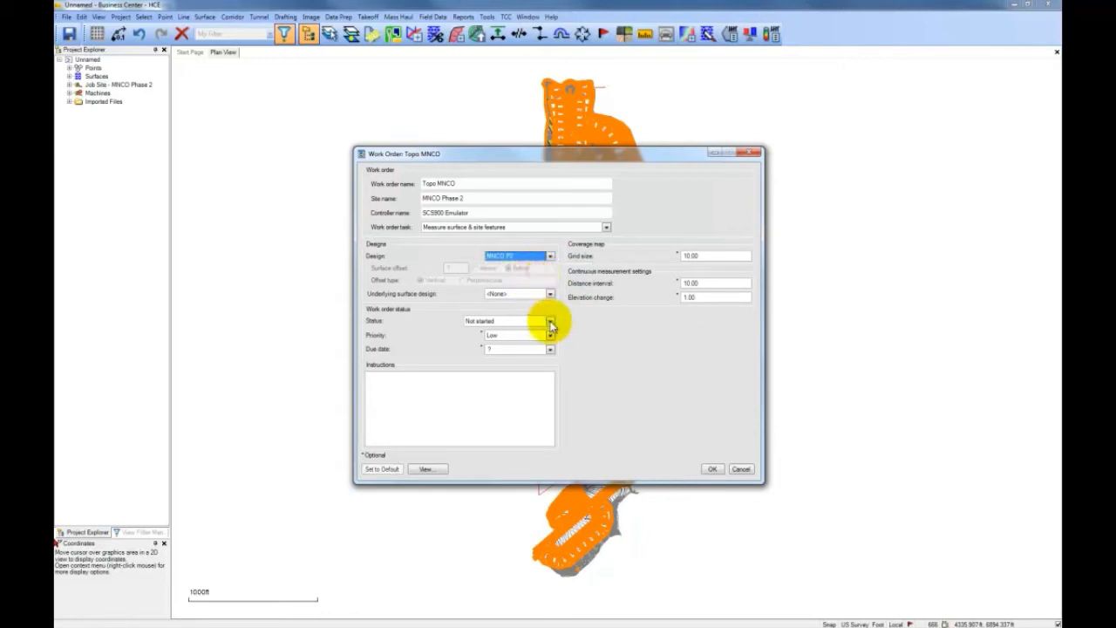
pyautogui.click(549, 335)
pyautogui.click(541, 360)
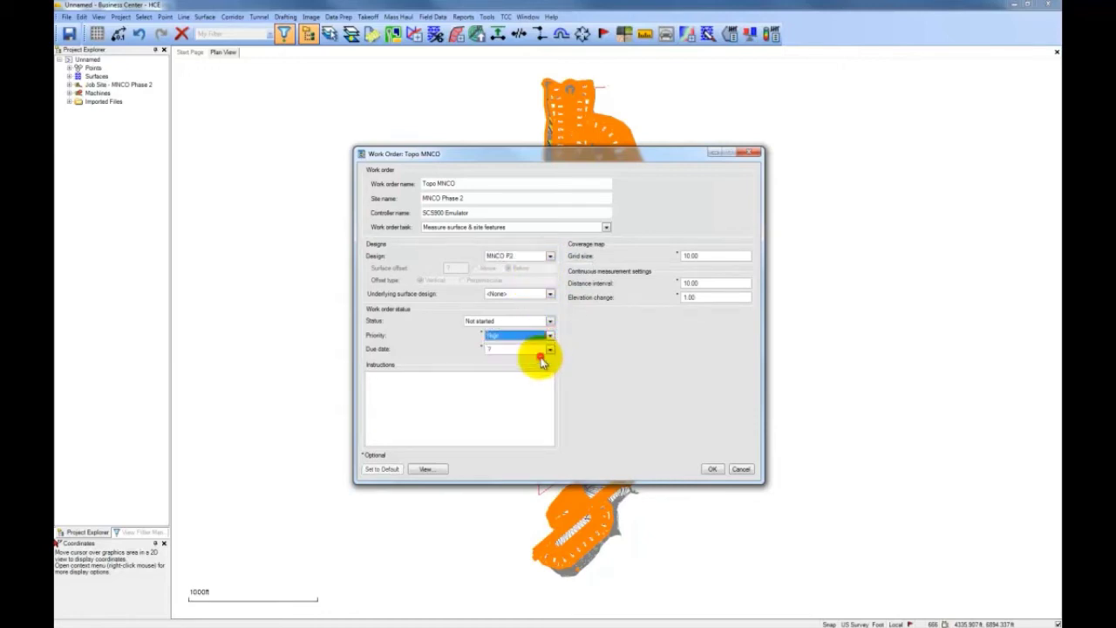
pyautogui.click(548, 349)
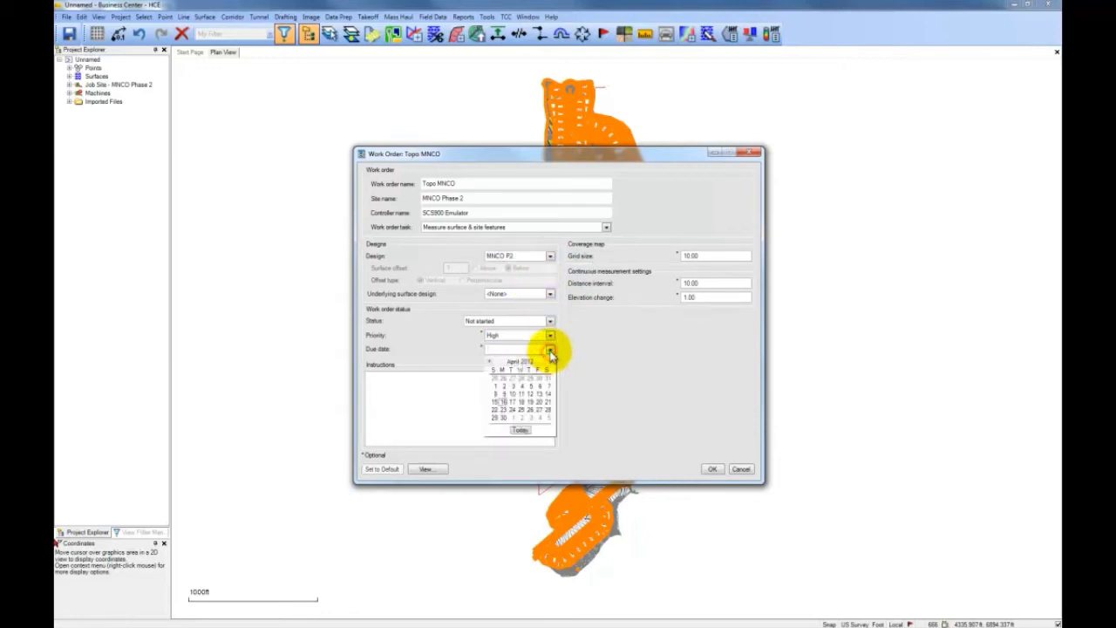
pyautogui.click(514, 403)
pyautogui.click(440, 383)
pyautogui.write('Measure As B')
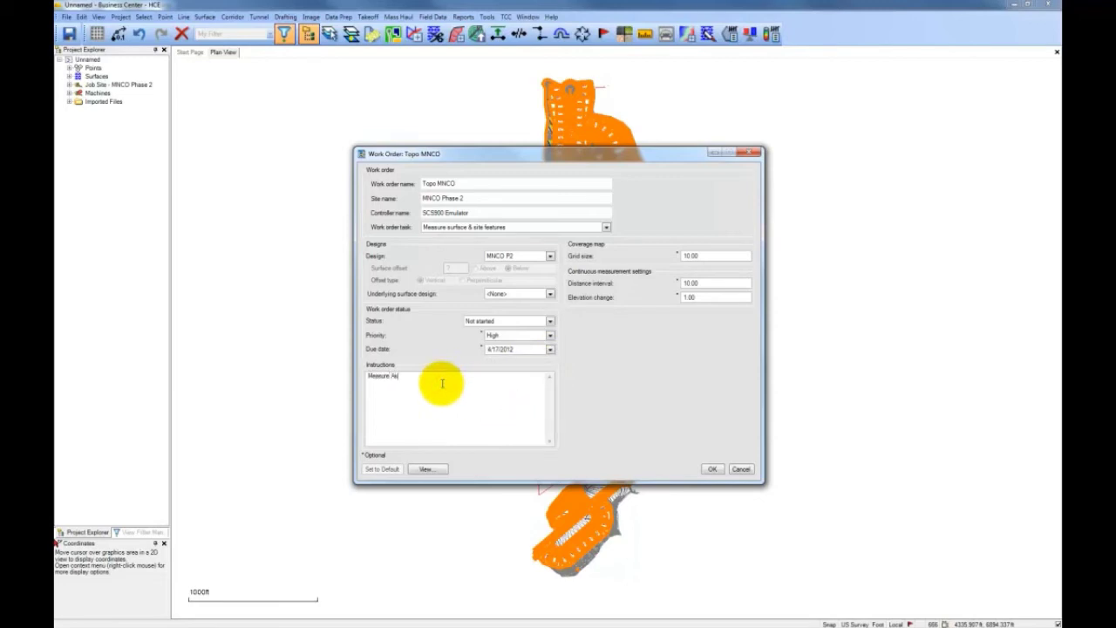
pyautogui.write('uilt of the In')
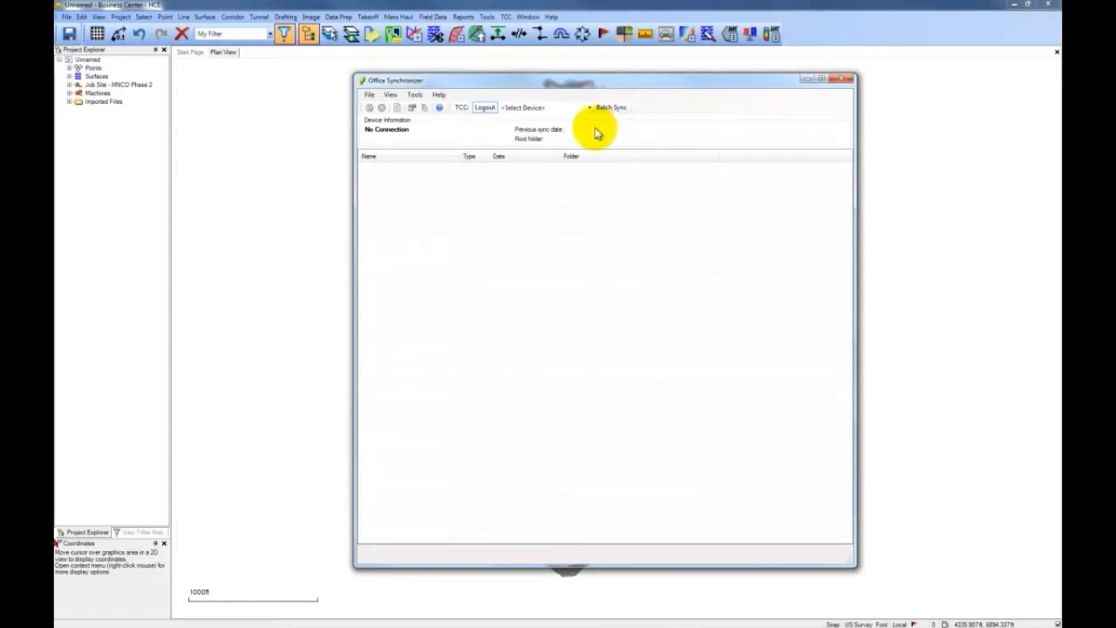
# - Choose Business Data Center as the sync device in Office Synchronizer
pyautogui.click(590, 108)
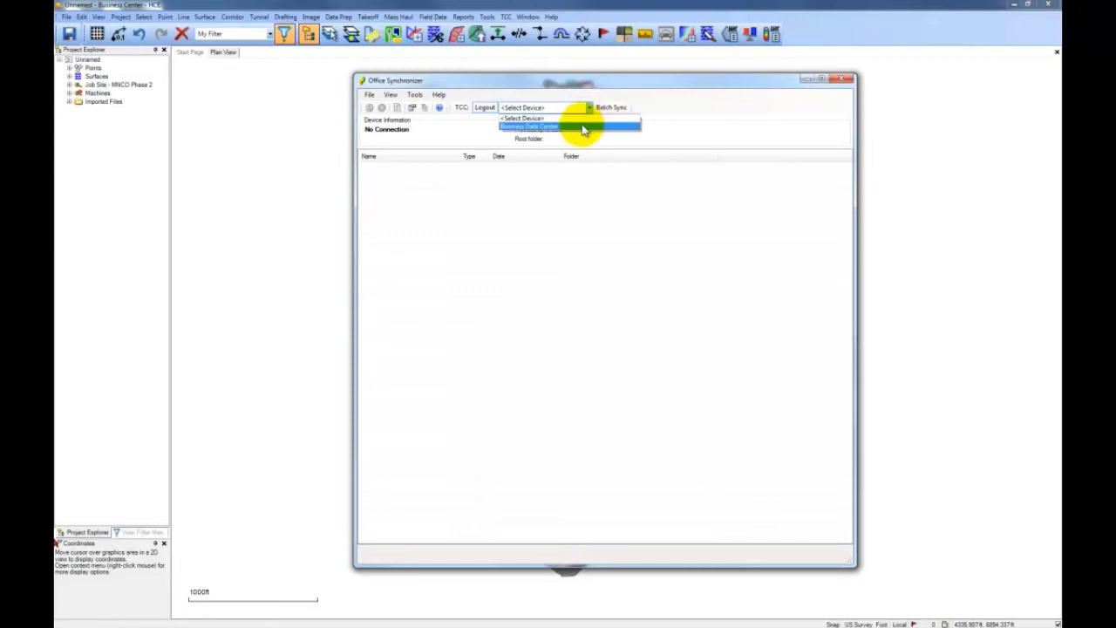
pyautogui.click(585, 127)
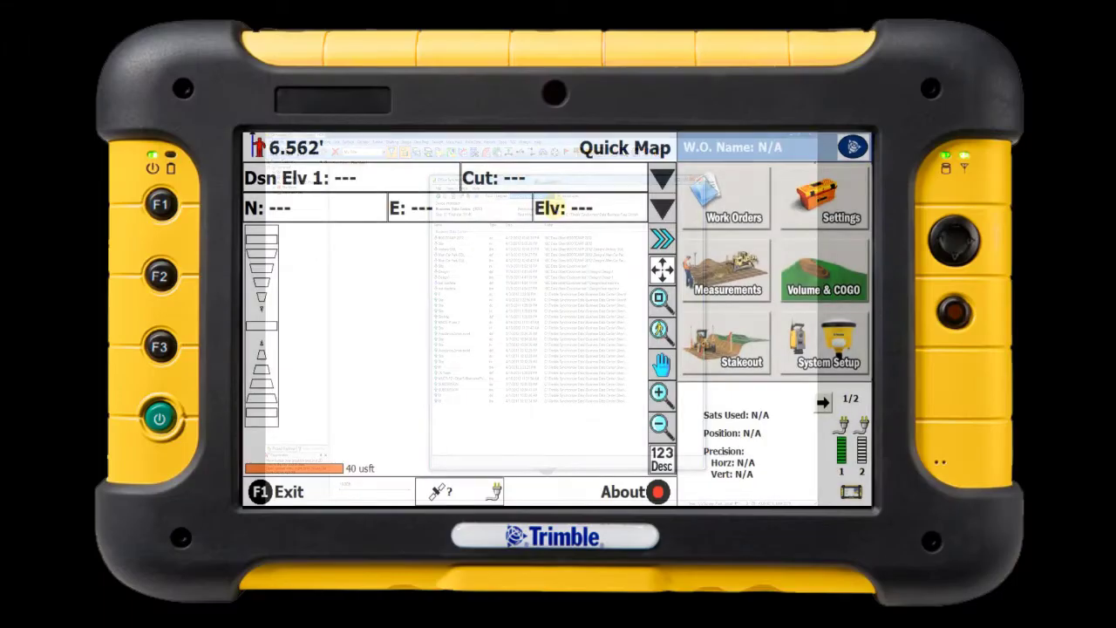
# - Accept the TCC login details in the controller's connectivity settings and return to the main menu
pyautogui.click(833, 199)
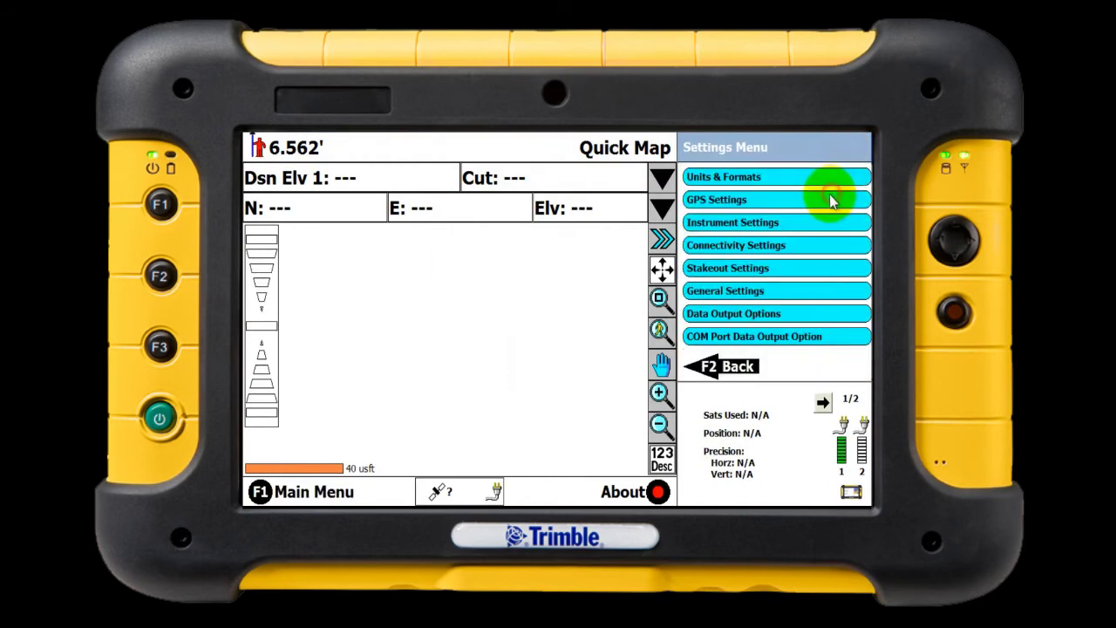
pyautogui.click(781, 247)
pyautogui.click(761, 249)
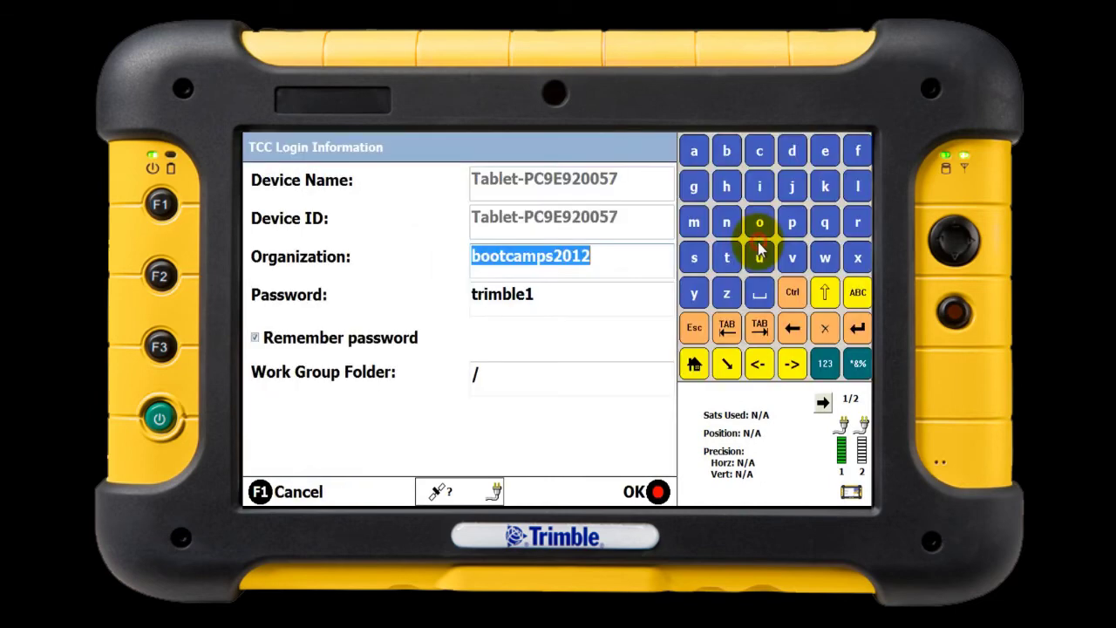
pyautogui.click(640, 491)
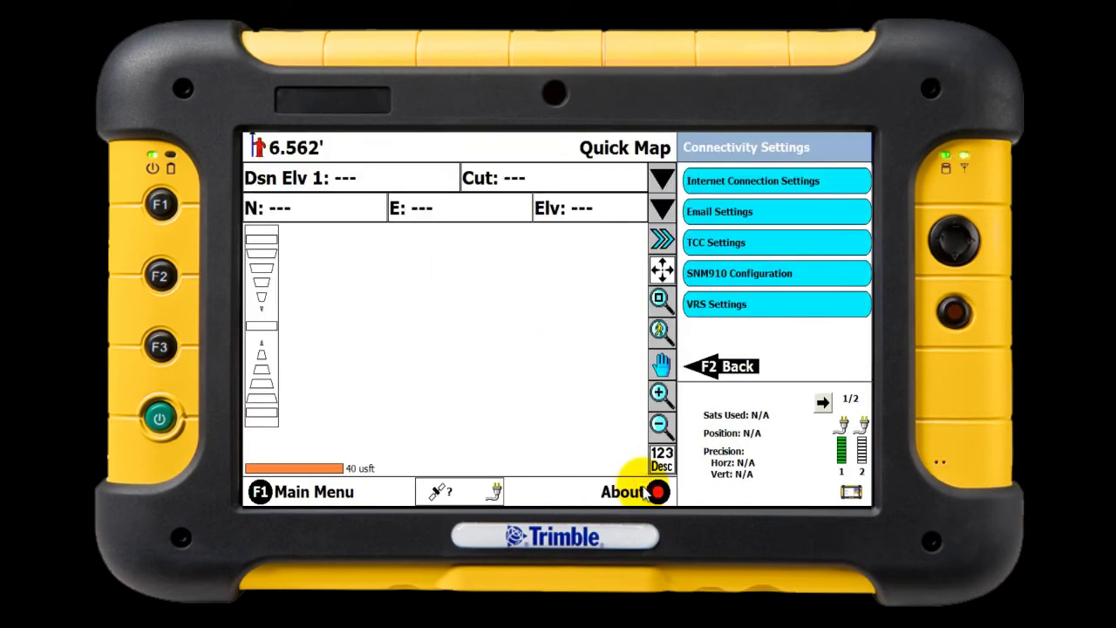
pyautogui.click(319, 489)
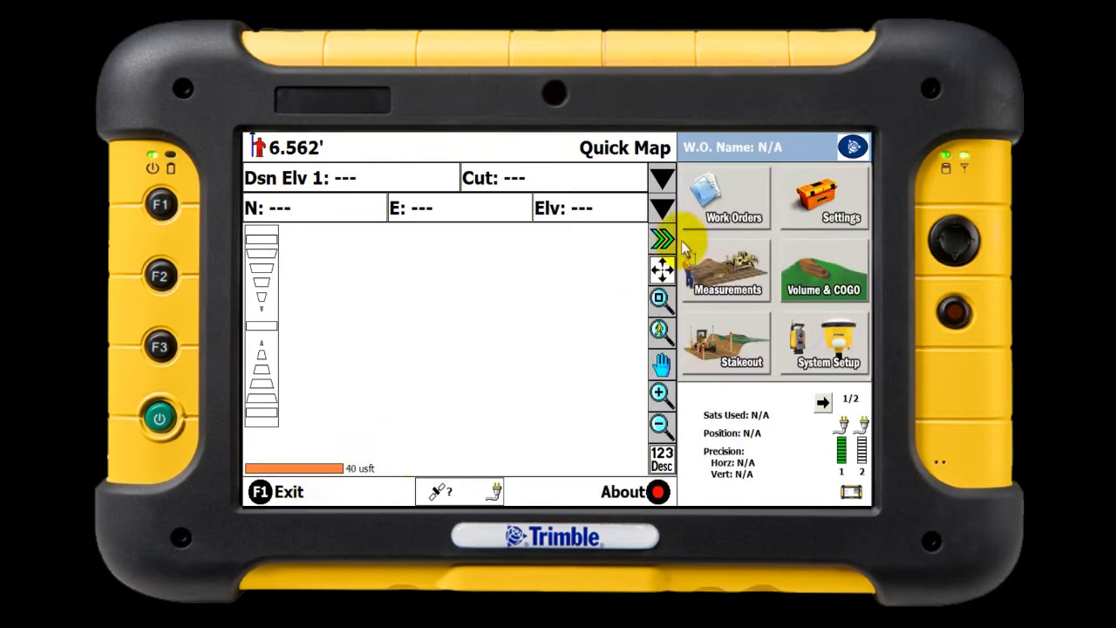
# - Set the current site to MNCO Phase 2 and load the Topo MNCO work order
pyautogui.click(713, 219)
pyautogui.click(705, 219)
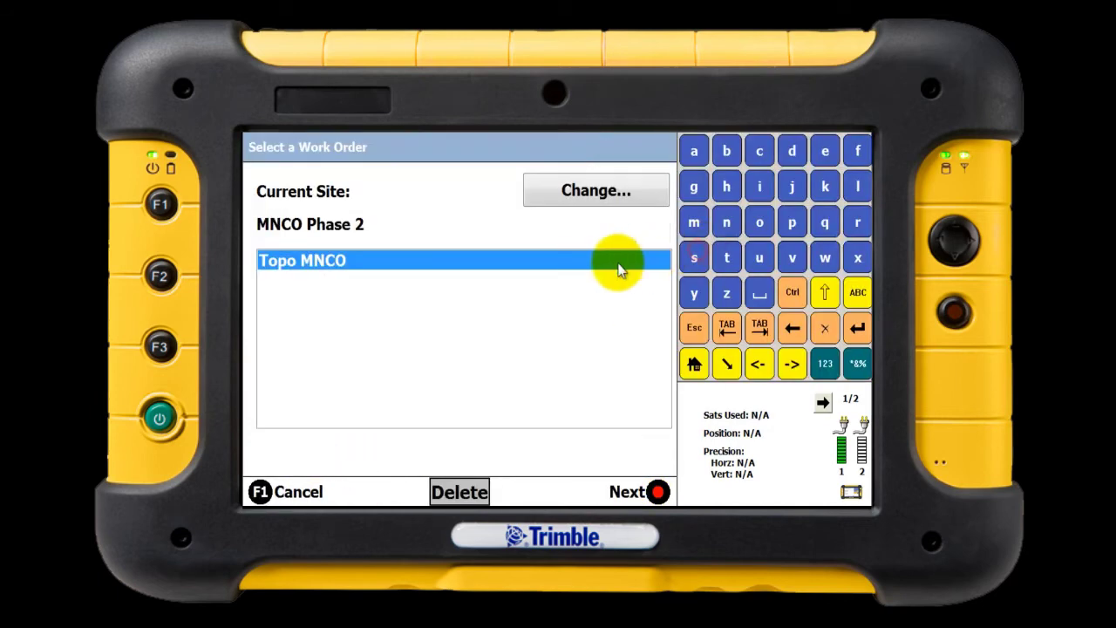
pyautogui.click(602, 199)
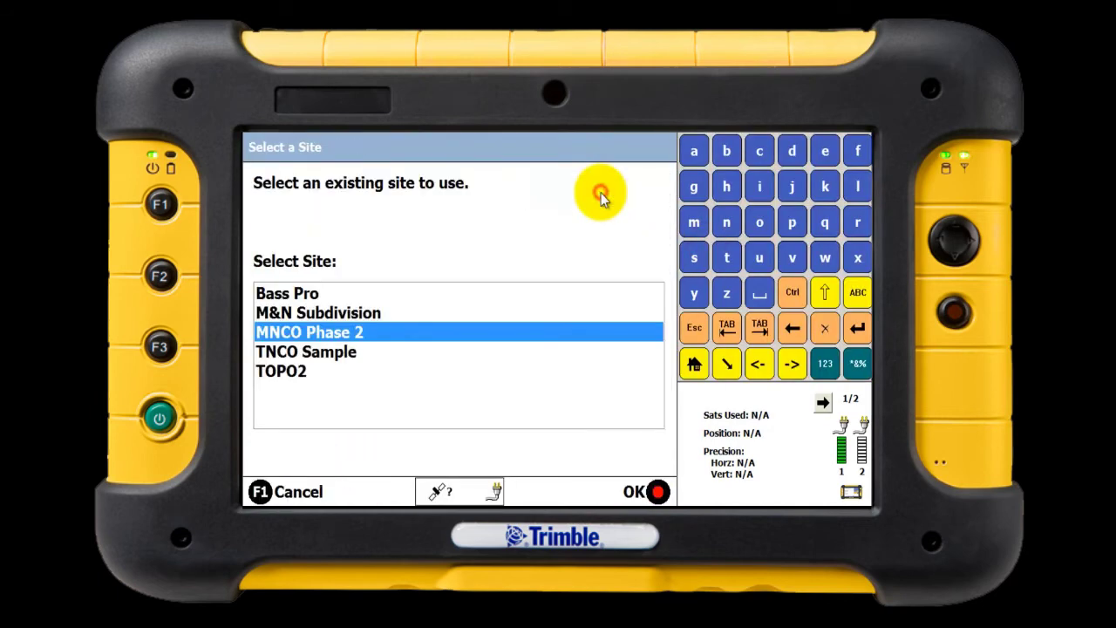
pyautogui.click(645, 491)
pyautogui.click(656, 492)
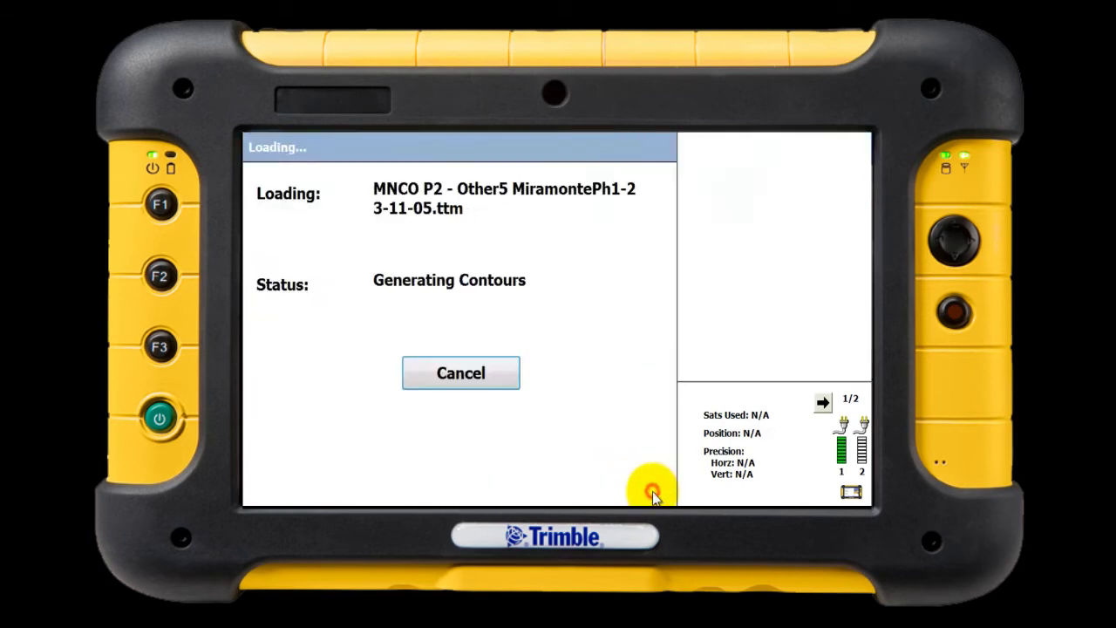
pyautogui.click(656, 493)
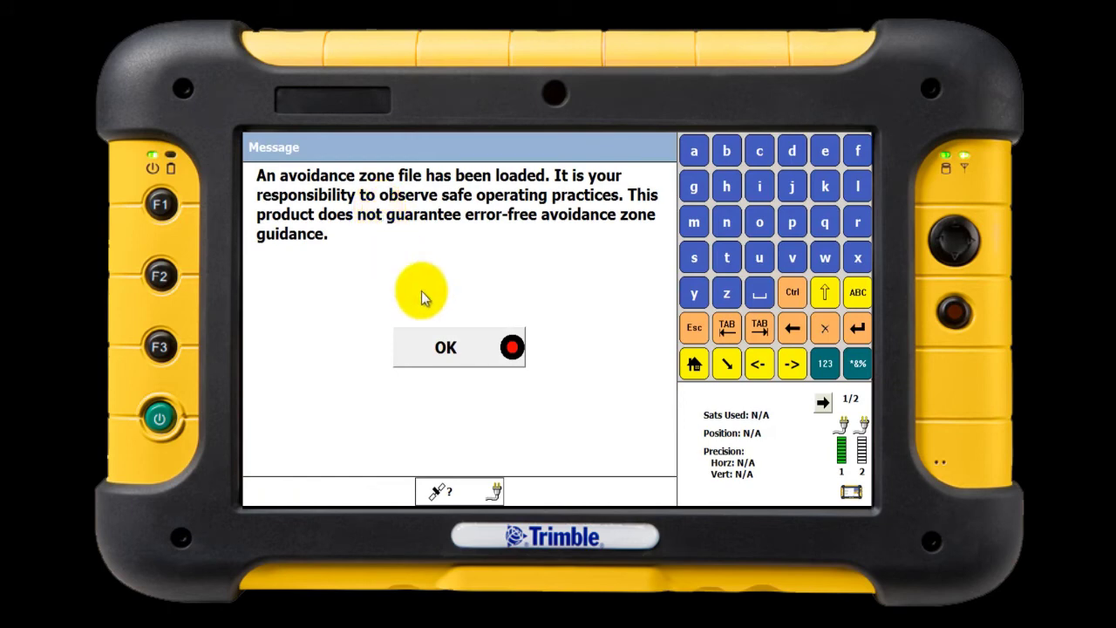
# - Acknowledge the avoidance zone warning and close the work order instructions
pyautogui.click(447, 347)
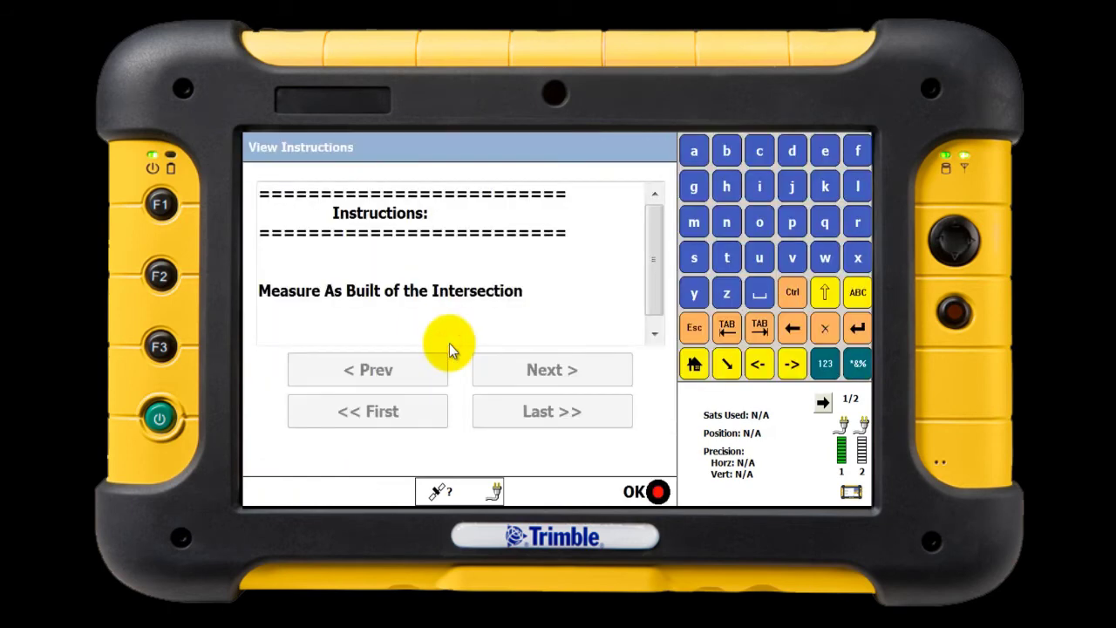
pyautogui.click(650, 493)
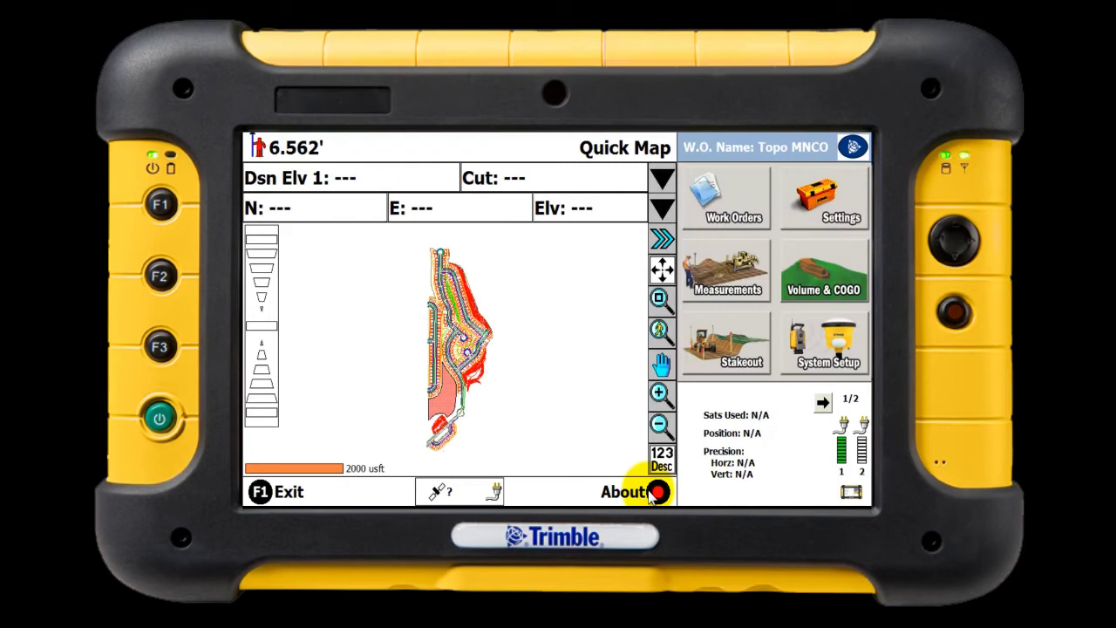
pyautogui.click(720, 291)
# - Start measuring the work order and confirm the CL, EP, FH, FL, MH quick pick list
pyautogui.click(718, 242)
pyautogui.moveTo(506, 361); pyautogui.dragTo(512, 373)
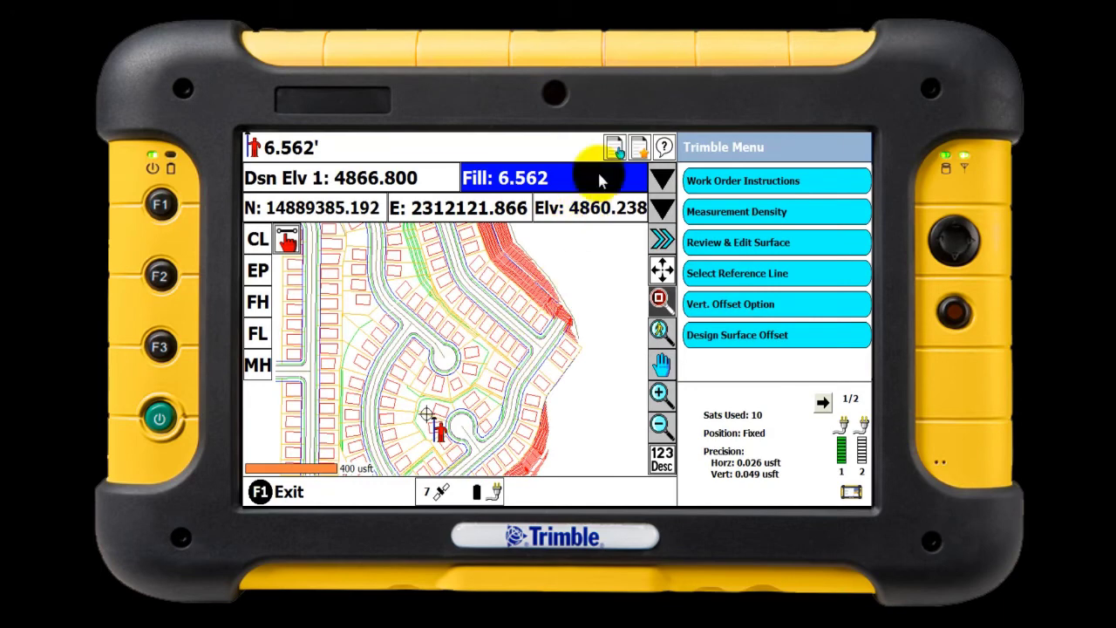
pyautogui.click(642, 148)
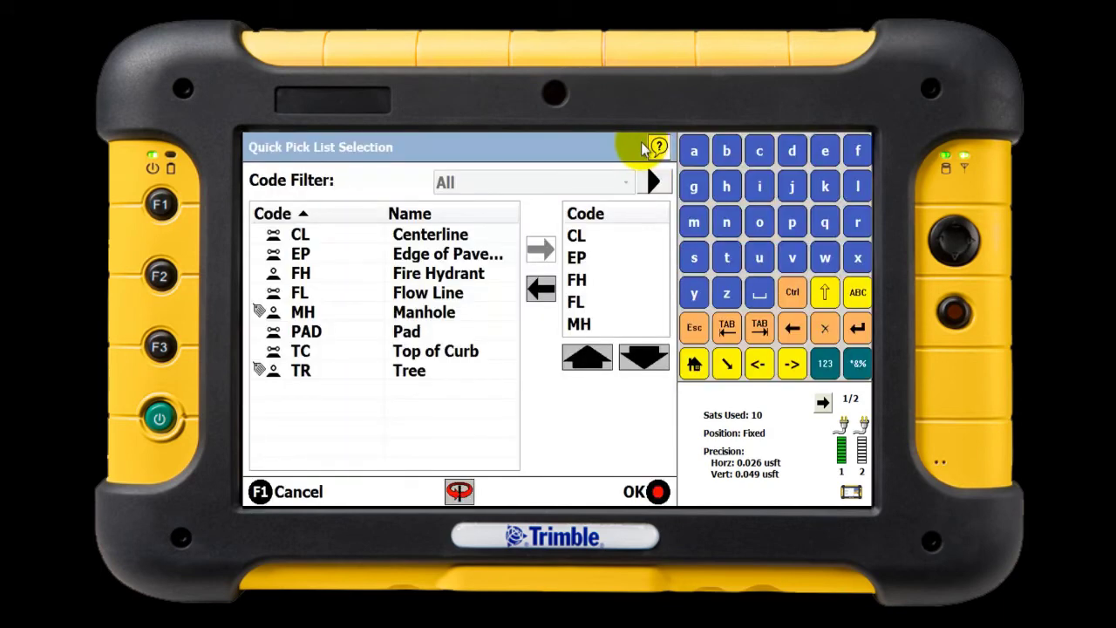
pyautogui.click(647, 493)
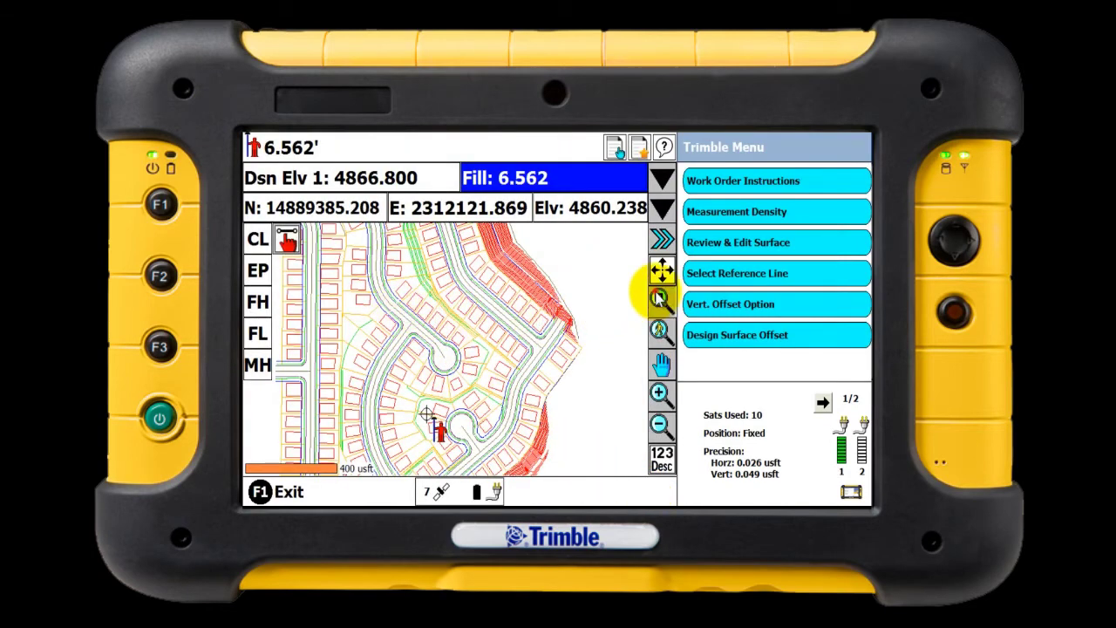
# - Zoom in closely around the rover and make Edge of Pavement (EP) the active code
pyautogui.click(661, 298)
pyautogui.click(391, 317)
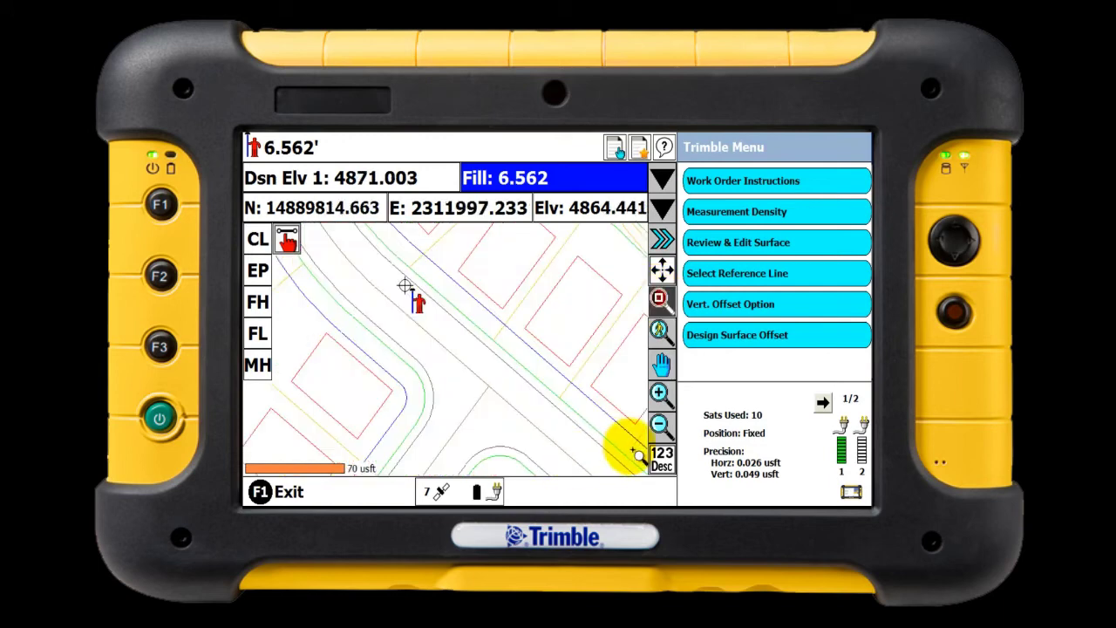
pyautogui.click(660, 298)
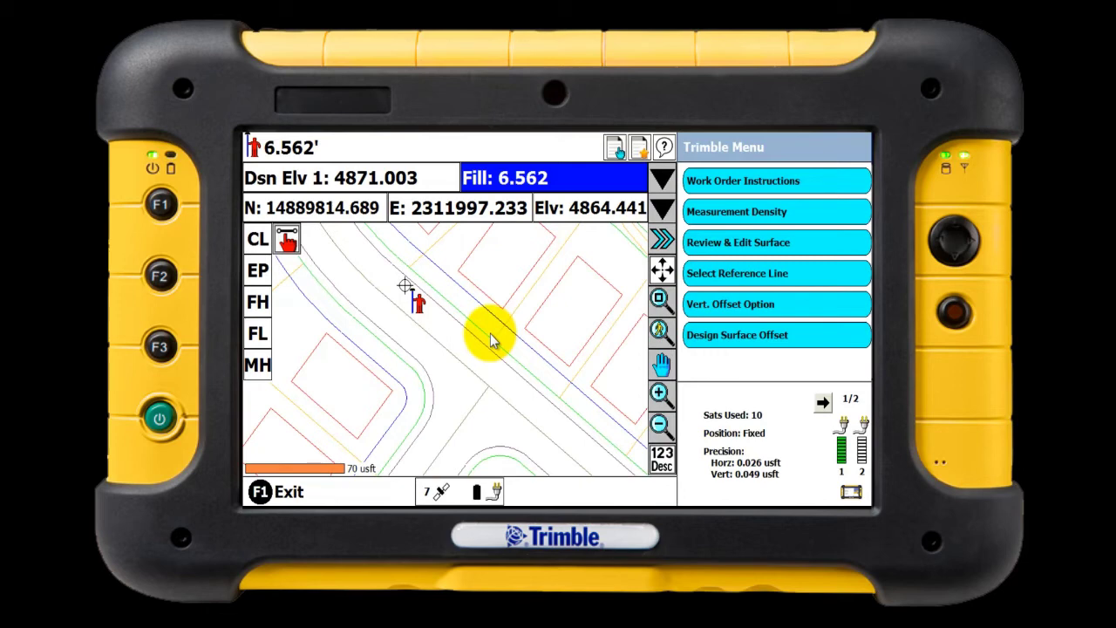
pyautogui.press('e')
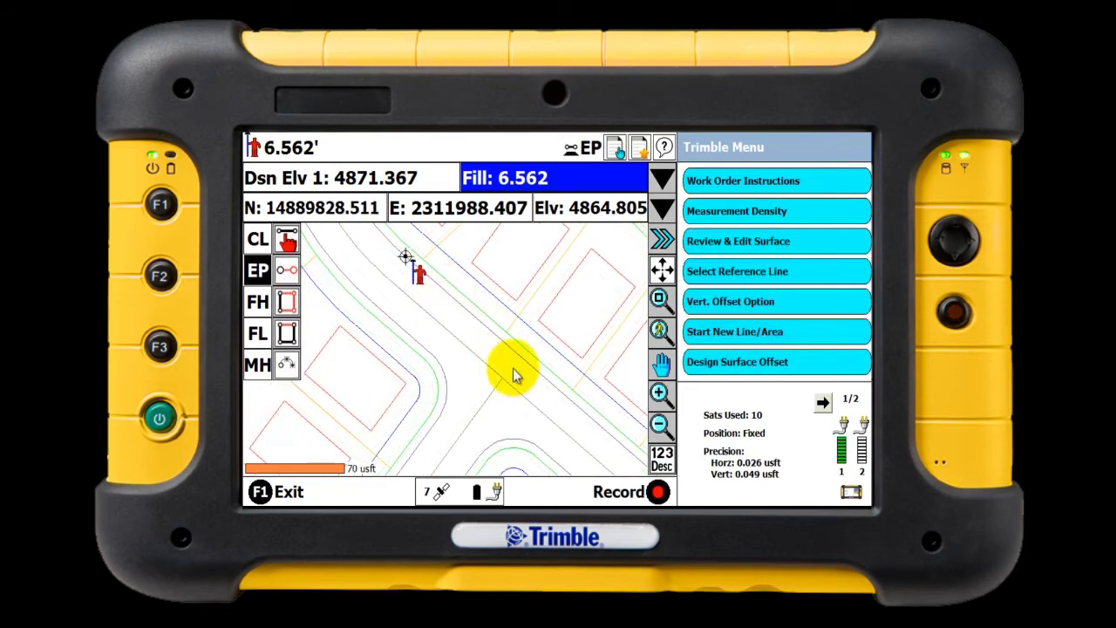
# - Measure edge-of-pavement line vertices around the curb return
pyautogui.click(580, 410)
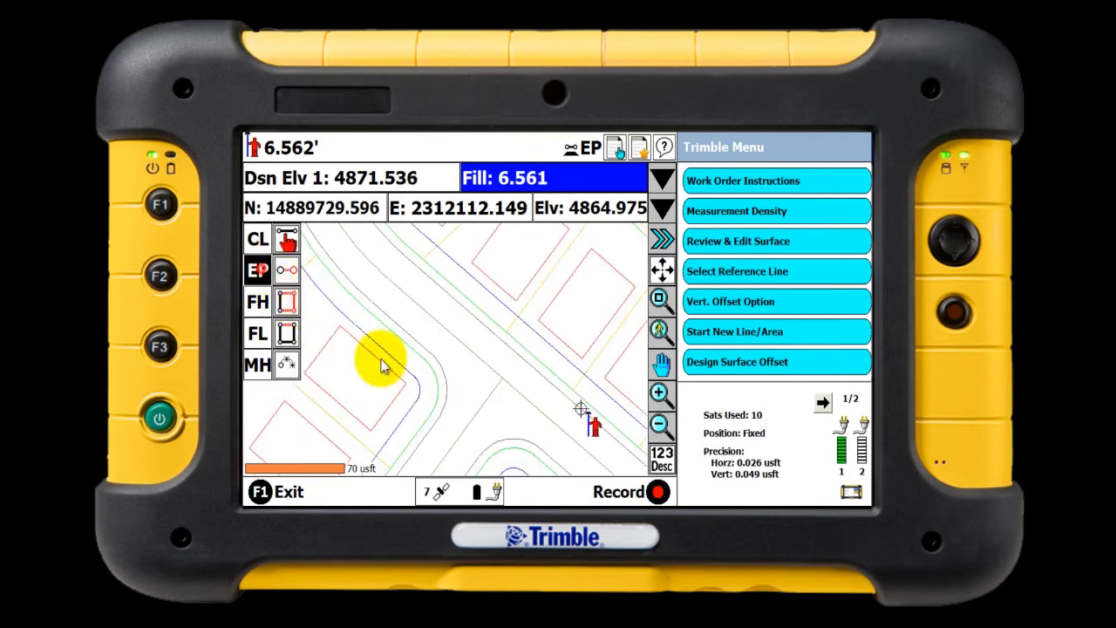
pyautogui.click(542, 454)
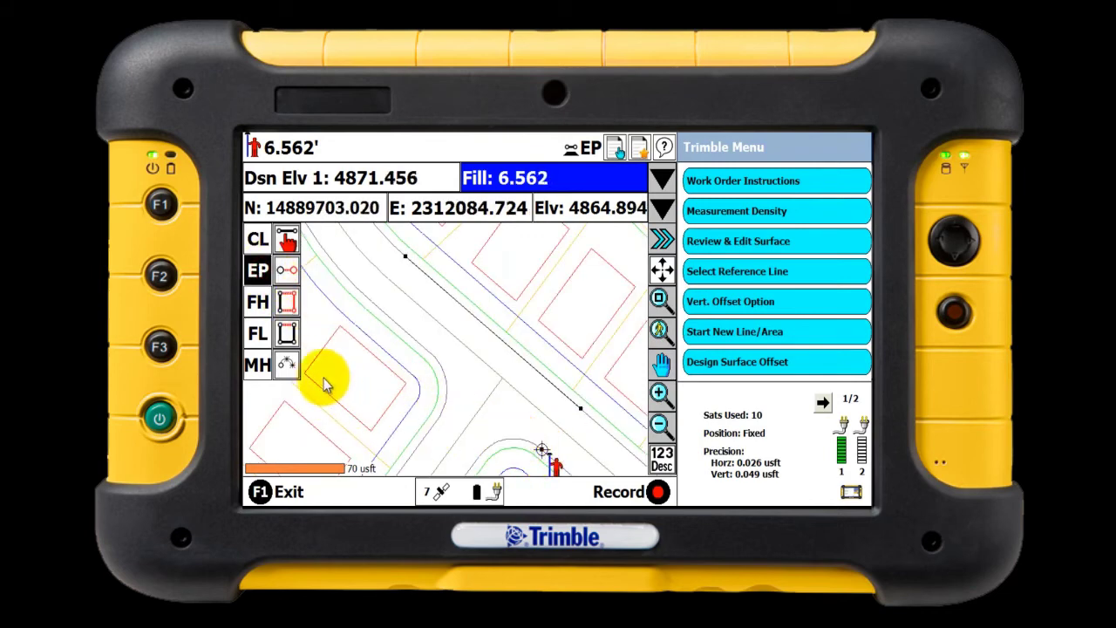
pyautogui.click(286, 365)
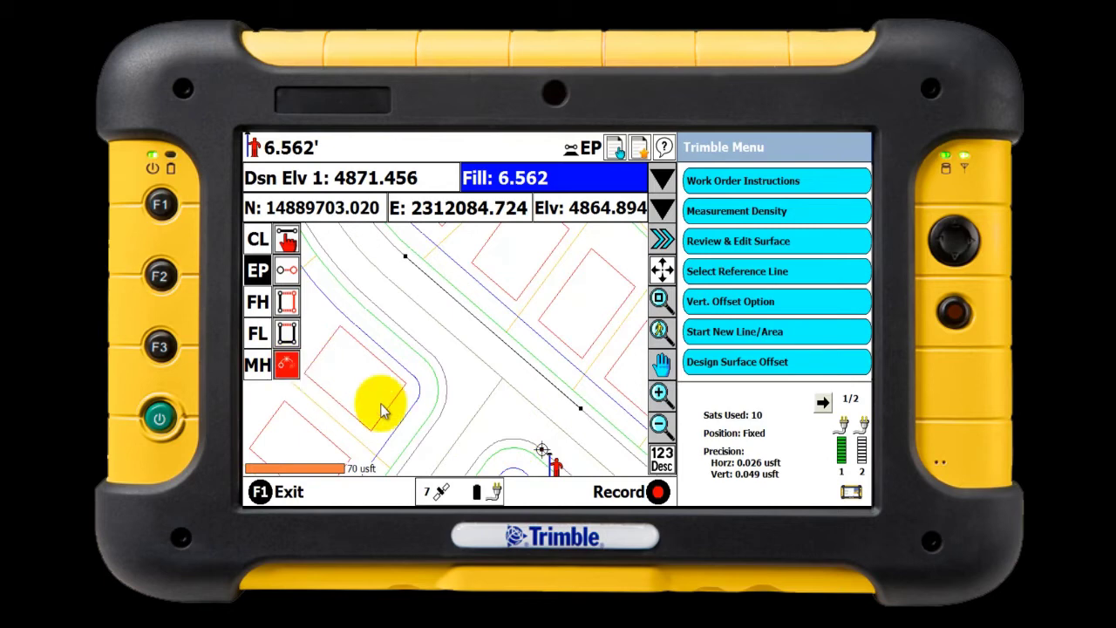
pyautogui.click(512, 446)
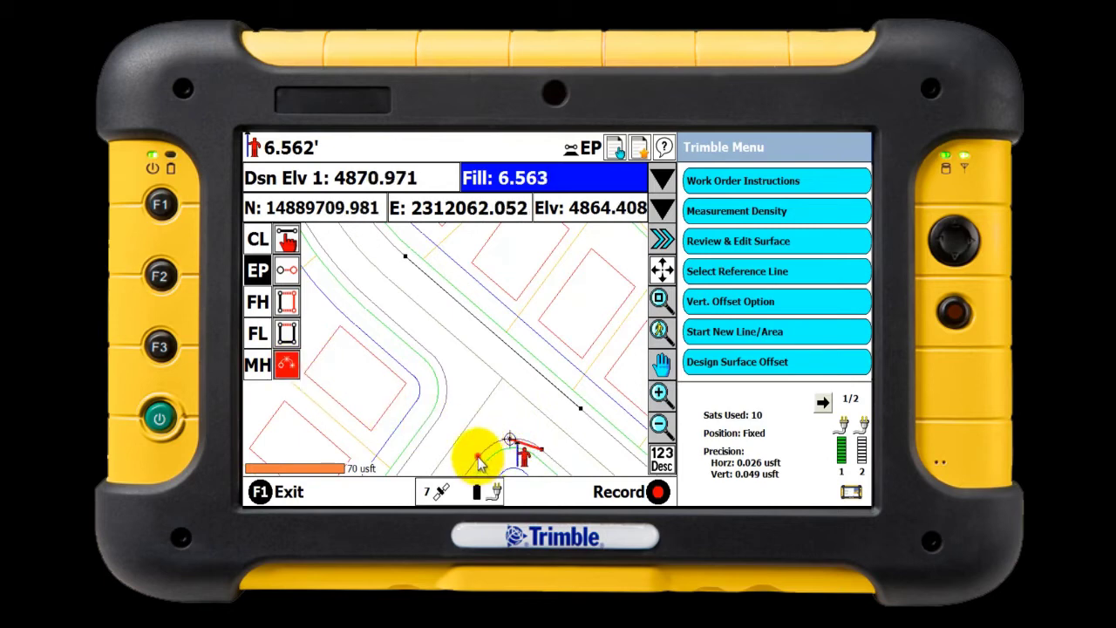
pyautogui.click(478, 458)
pyautogui.click(290, 366)
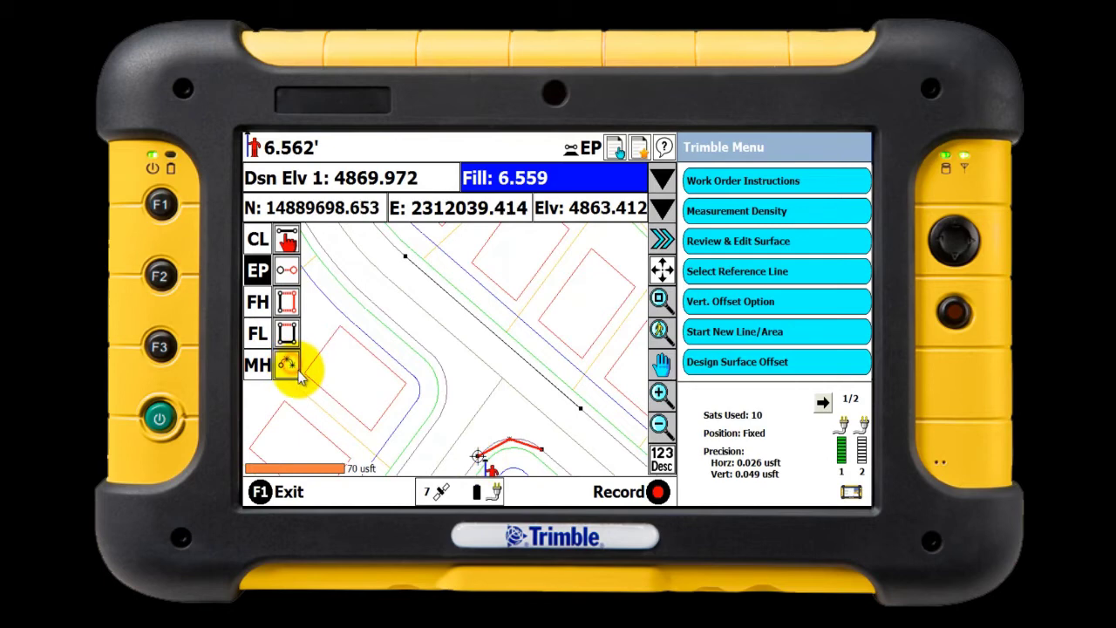
# - Continue the measured line up along the curb and extend the centerline along the road
pyautogui.click(427, 446)
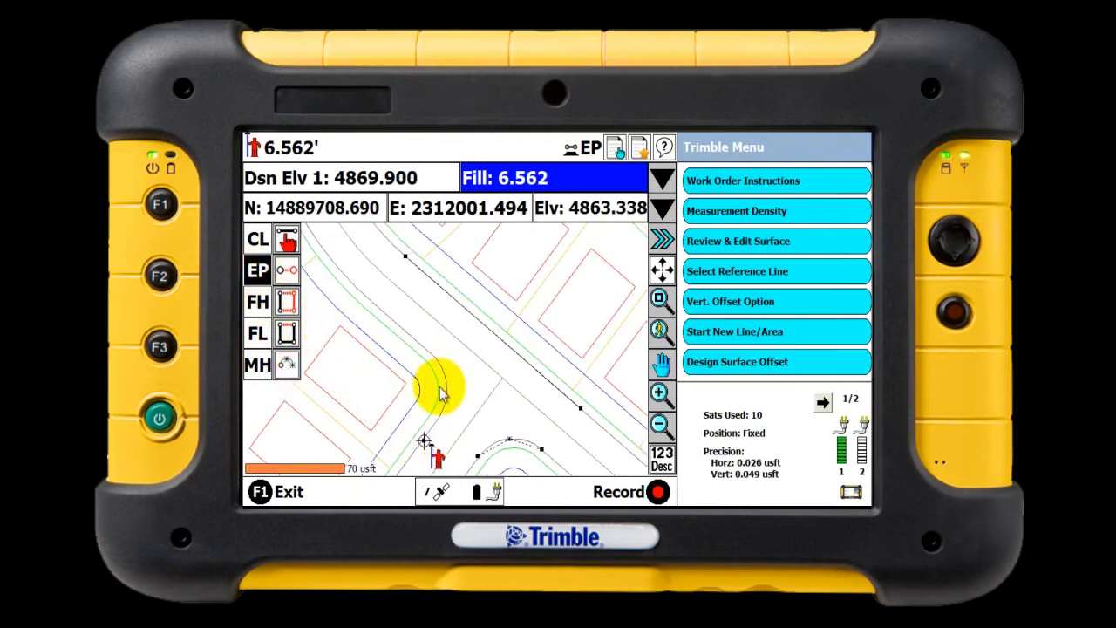
pyautogui.click(444, 406)
pyautogui.click(288, 365)
pyautogui.click(445, 377)
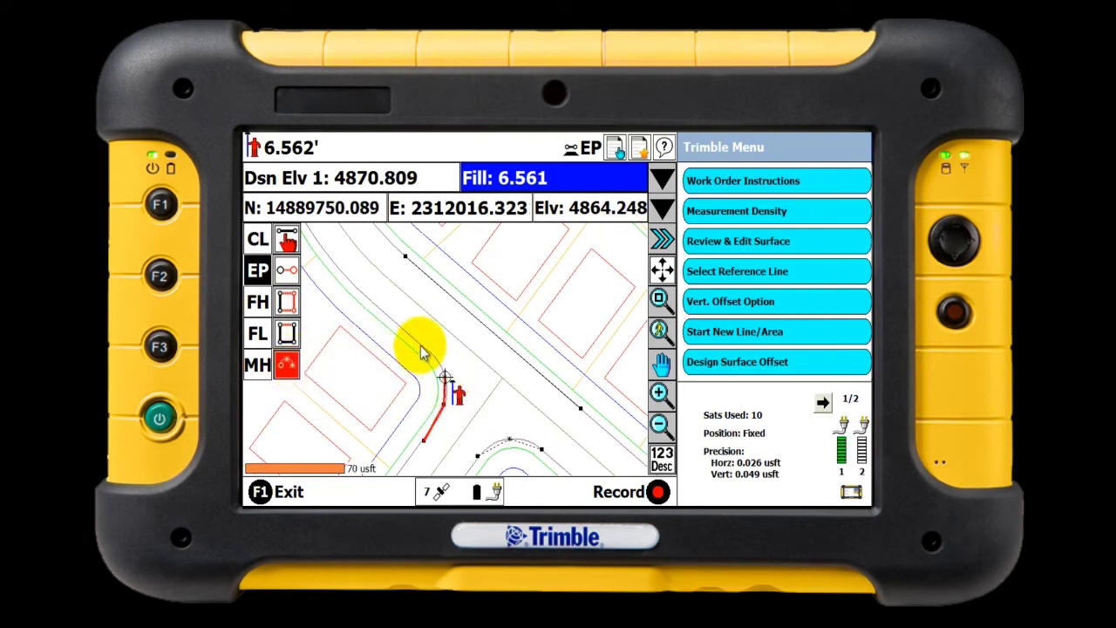
pyautogui.click(420, 346)
pyautogui.click(287, 364)
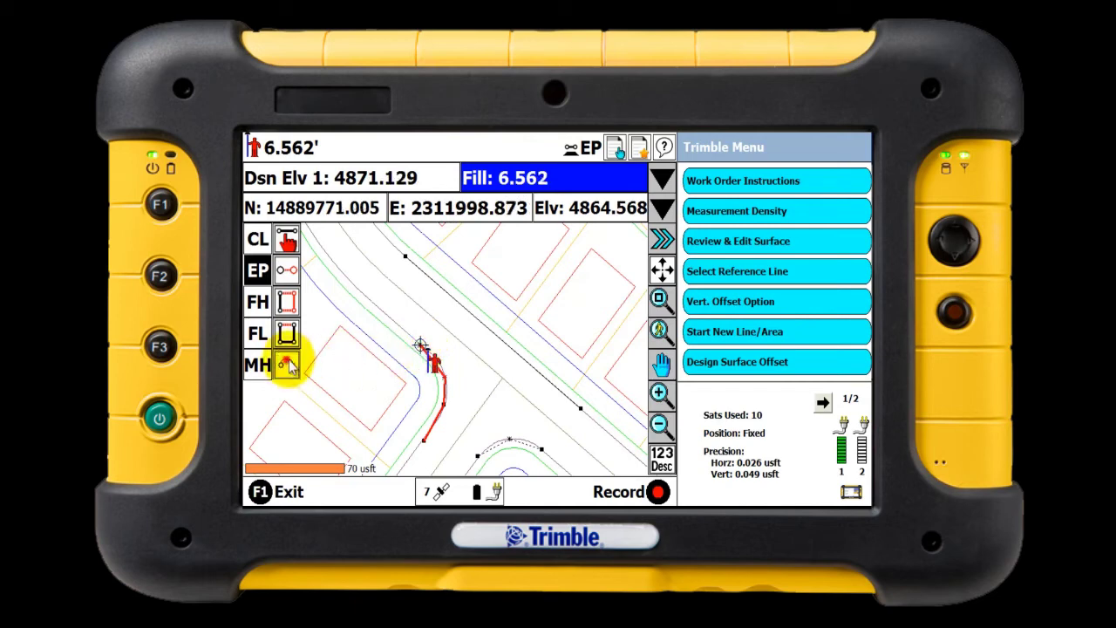
pyautogui.click(363, 293)
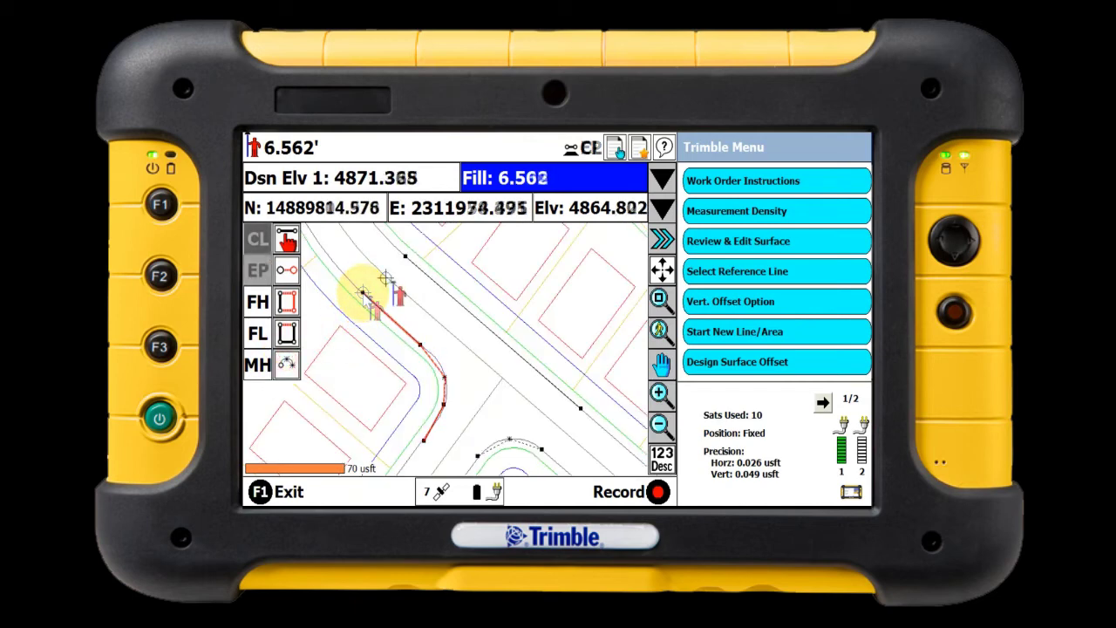
pyautogui.click(578, 446)
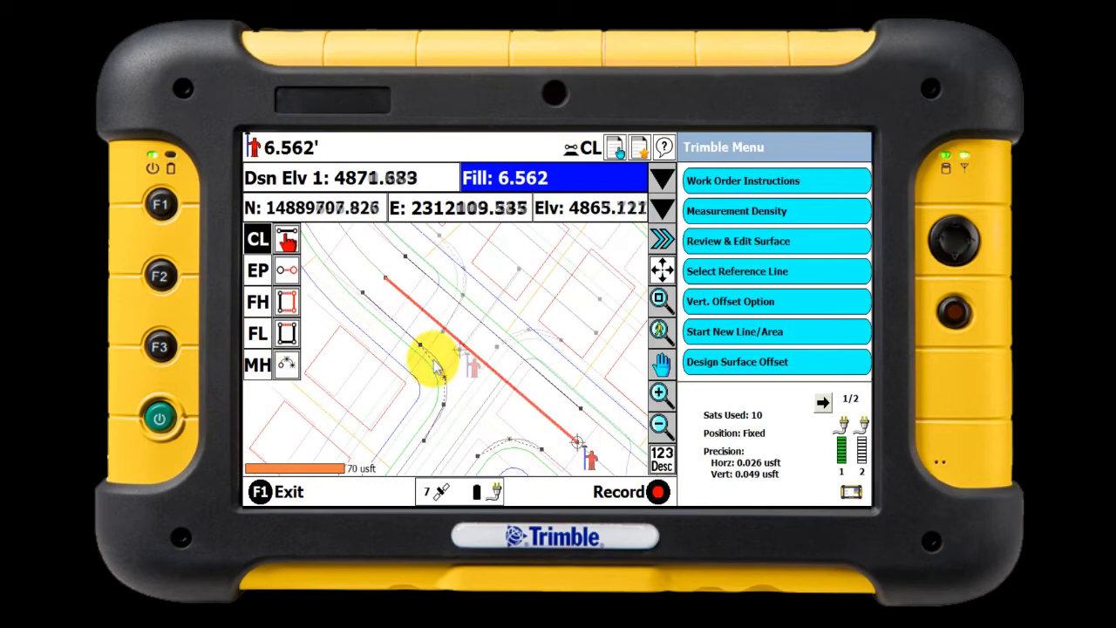
# - Record fire hydrant point Topo1 with the FH code
pyautogui.click(257, 301)
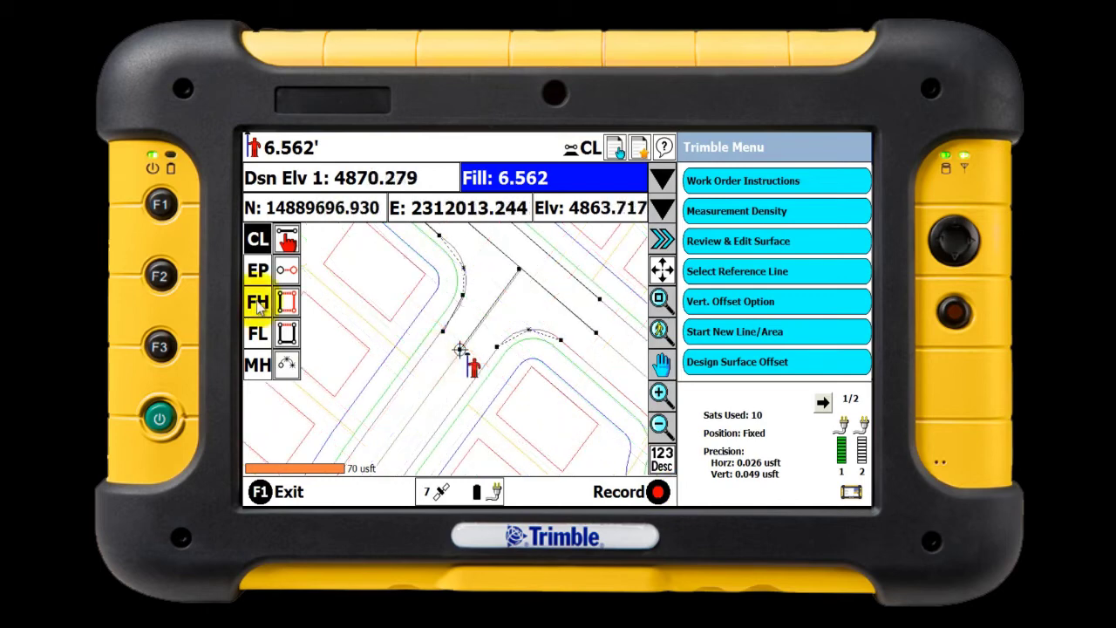
pyautogui.click(436, 293)
pyautogui.press('Return')
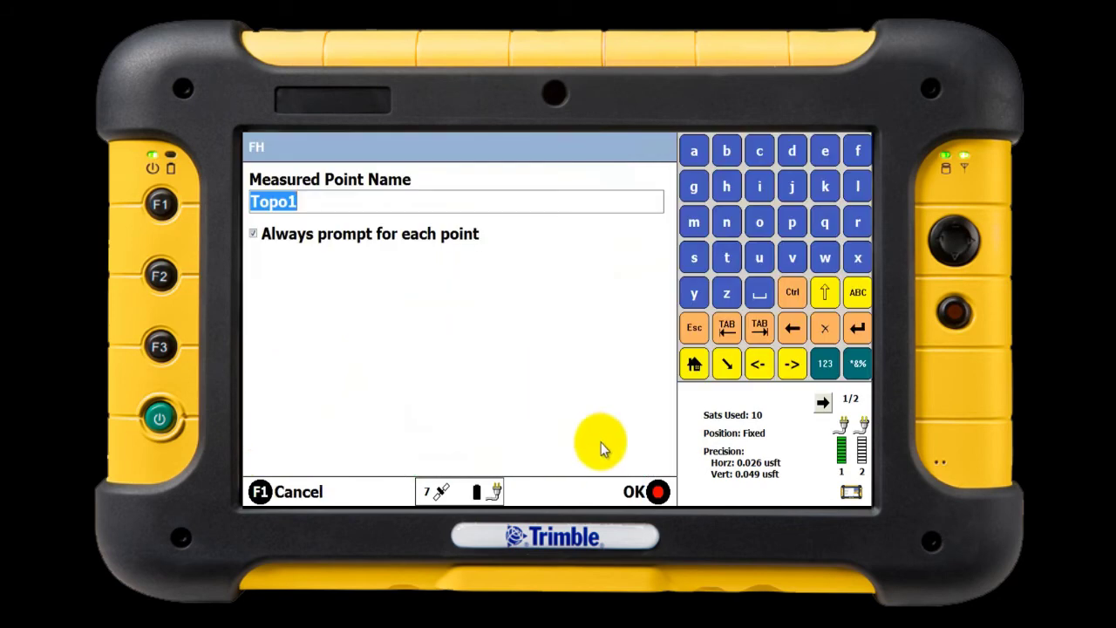
pyautogui.click(642, 488)
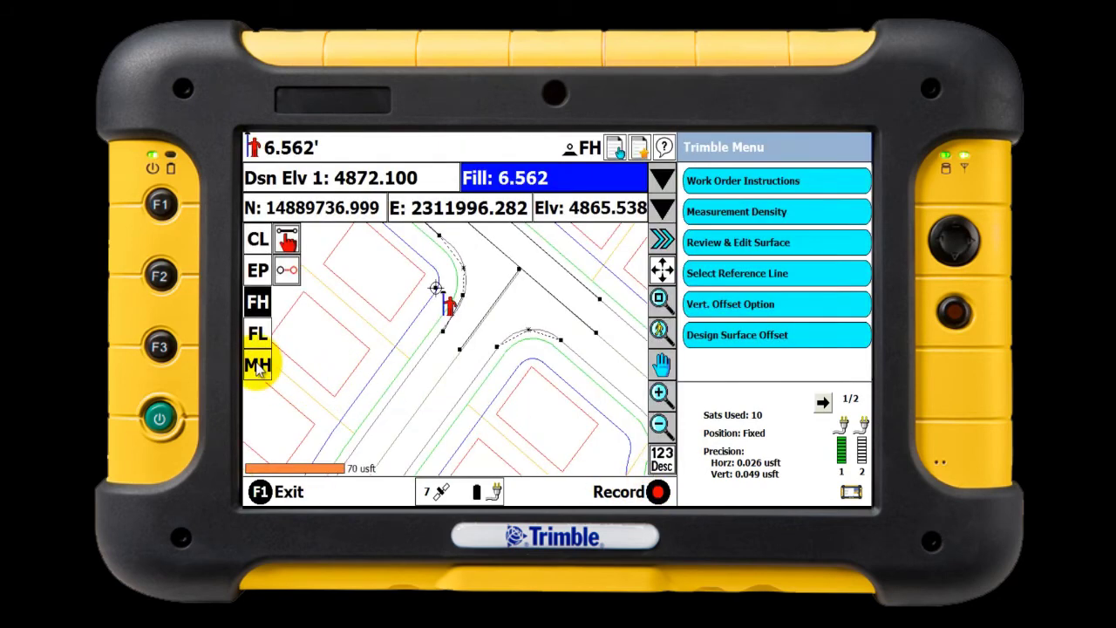
# - Record manhole point Topo2 with a 2.0 diameter attribute, then another point at the current position
pyautogui.click(258, 366)
pyautogui.click(519, 308)
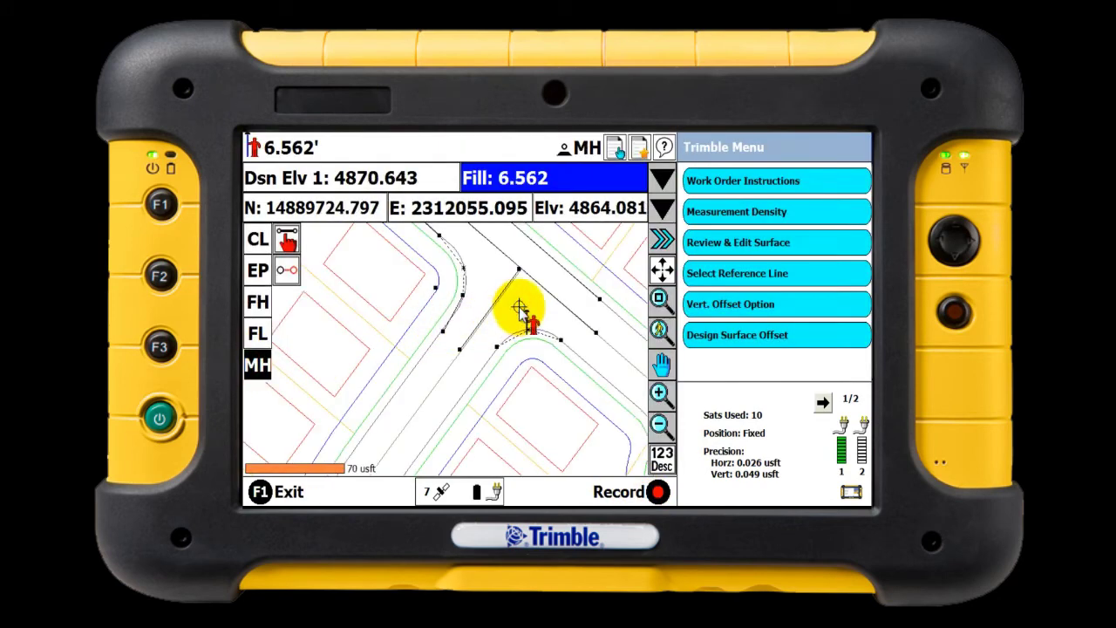
pyautogui.press('Return')
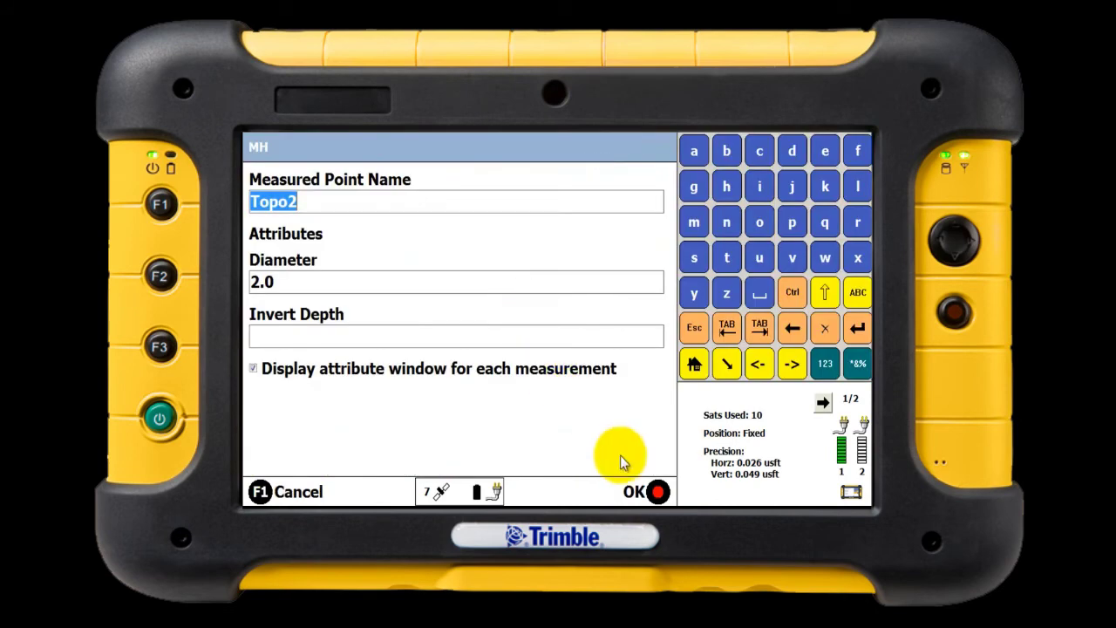
pyautogui.click(645, 491)
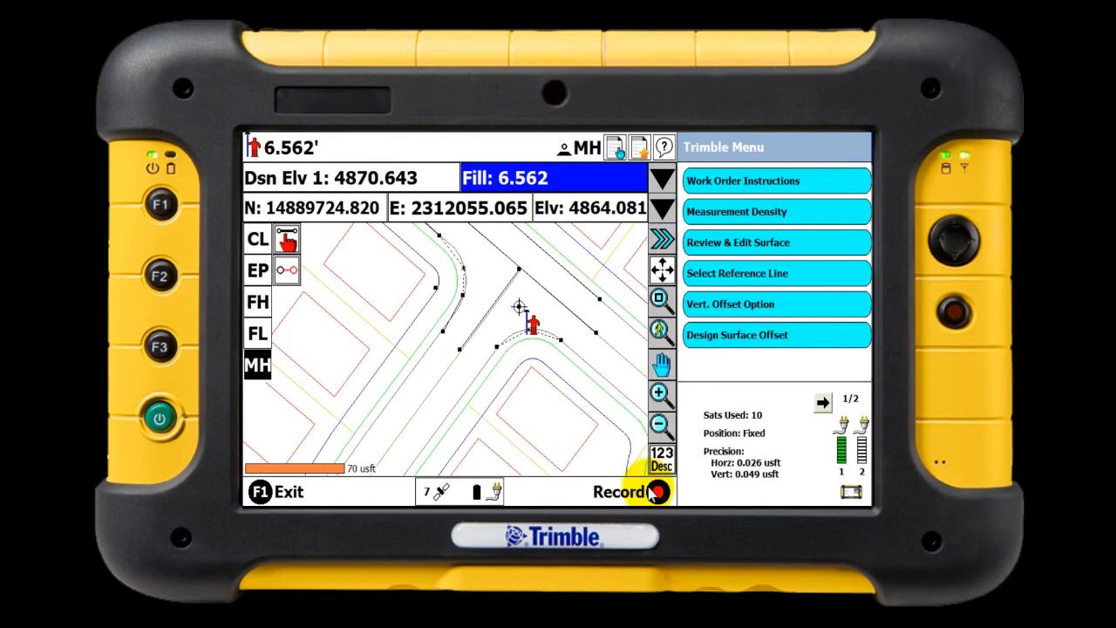
pyautogui.click(654, 491)
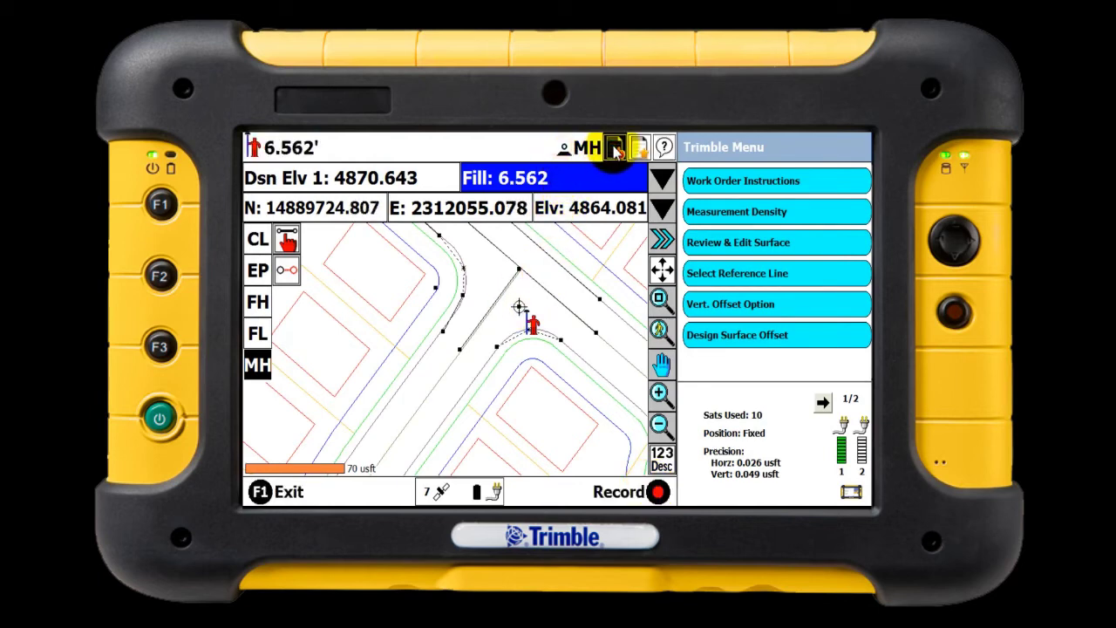
pyautogui.click(613, 147)
# - Make Pad the active feature code and walk the rover around the pad corners
pyautogui.click(325, 366)
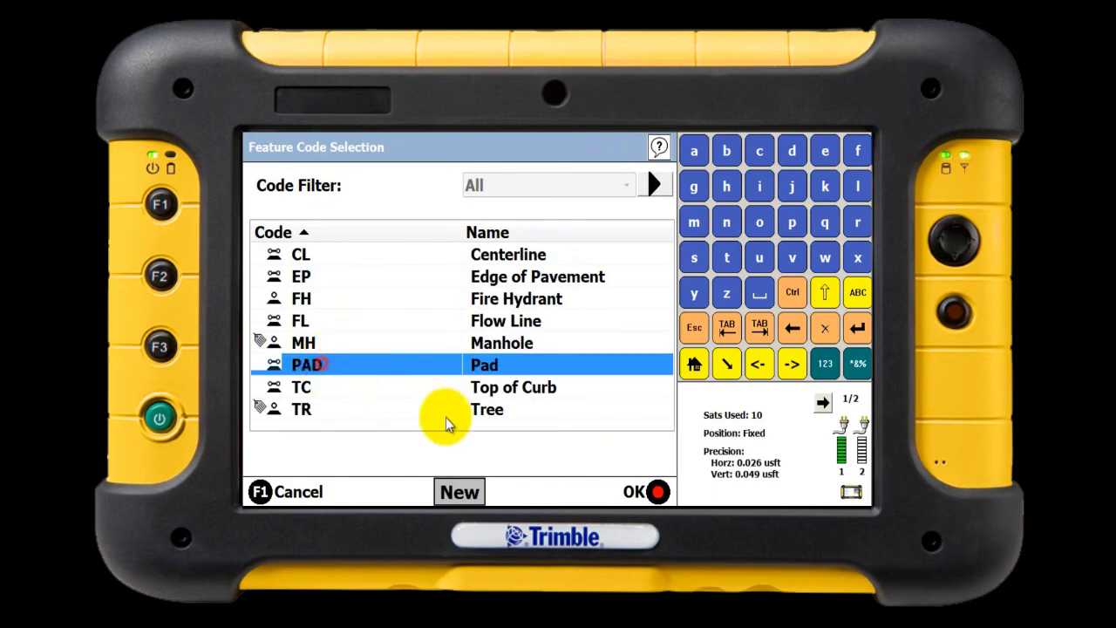
pyautogui.click(650, 491)
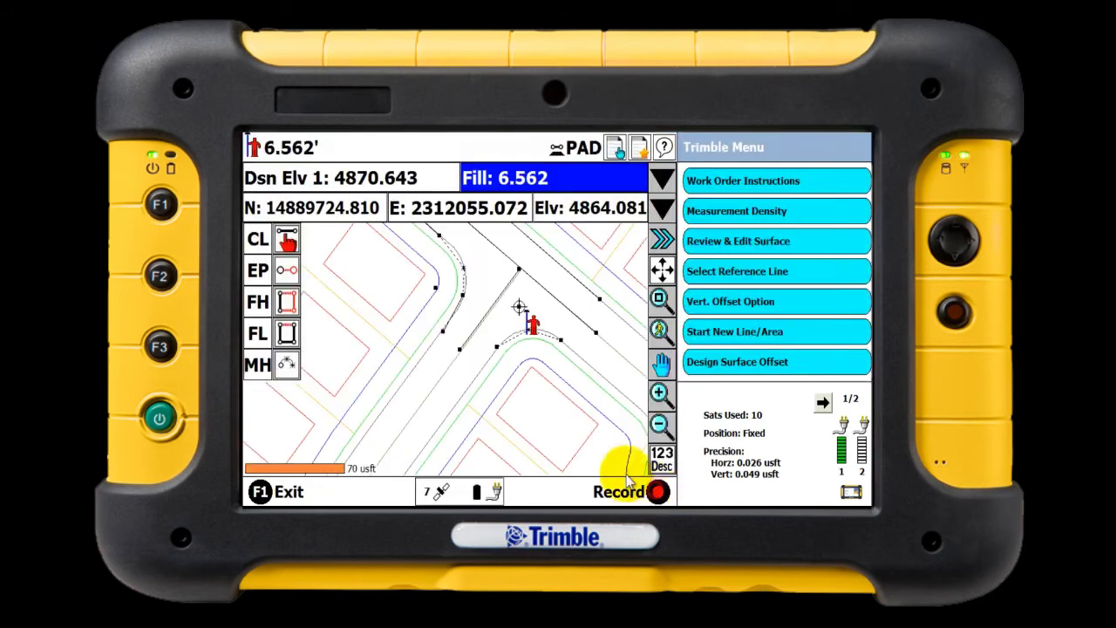
pyautogui.click(532, 371)
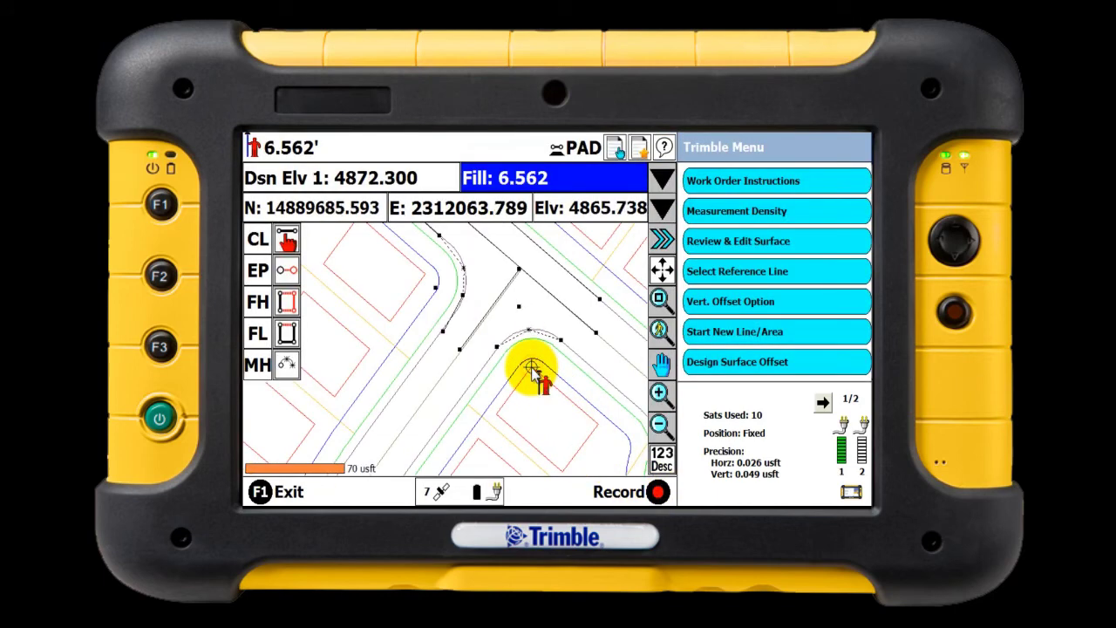
pyautogui.click(597, 426)
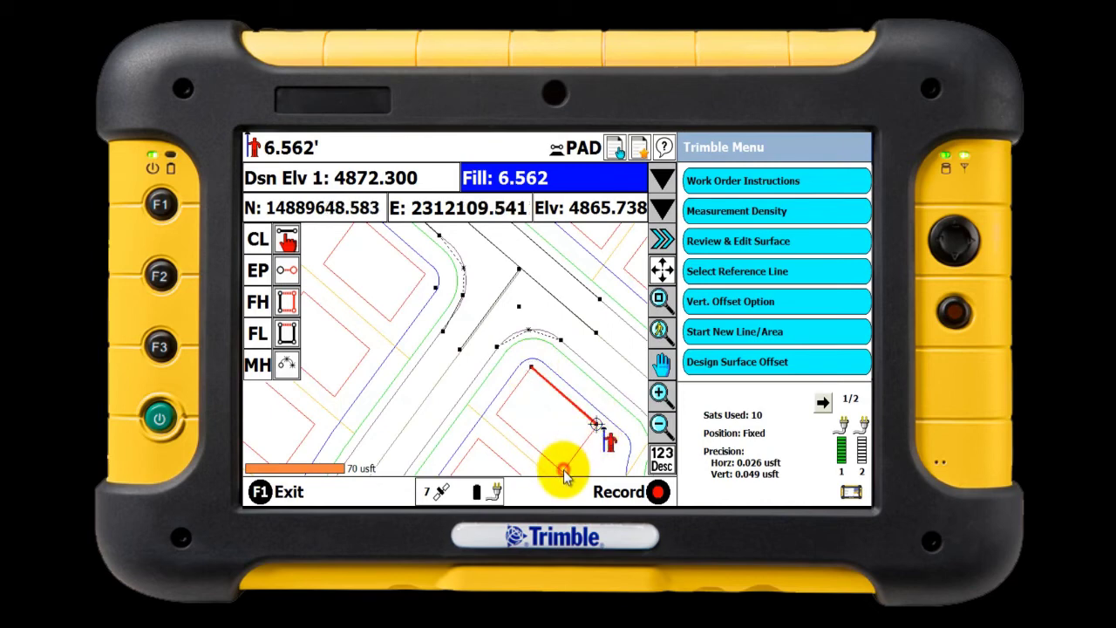
pyautogui.click(564, 471)
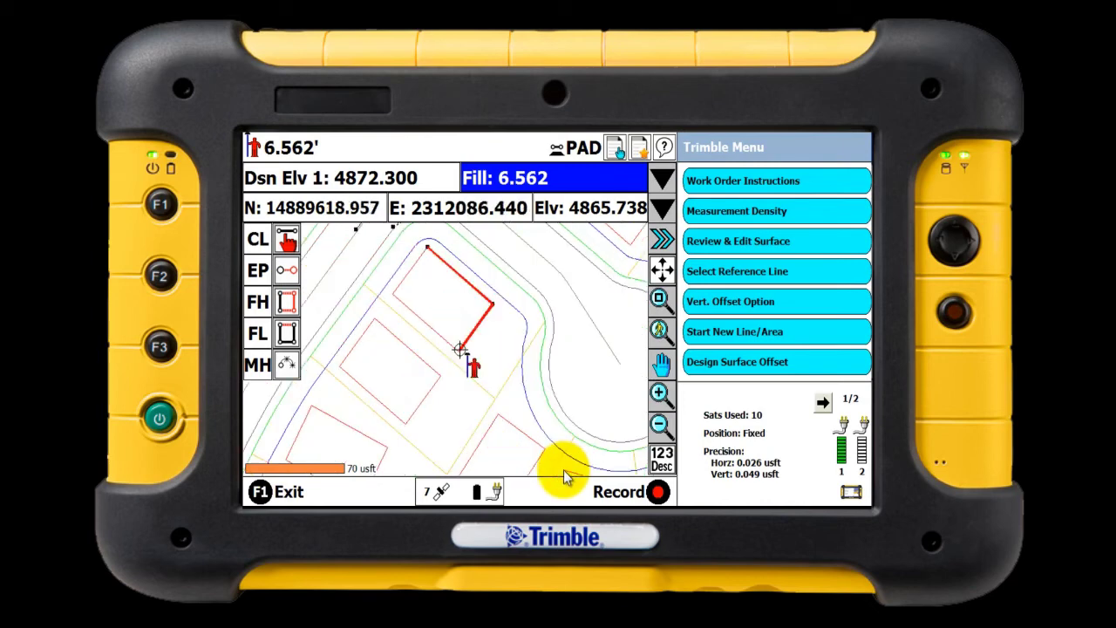
pyautogui.click(394, 299)
pyautogui.click(349, 311)
# - Record the pad outline as a breakline through the last corner, closing the boundary
pyautogui.click(287, 333)
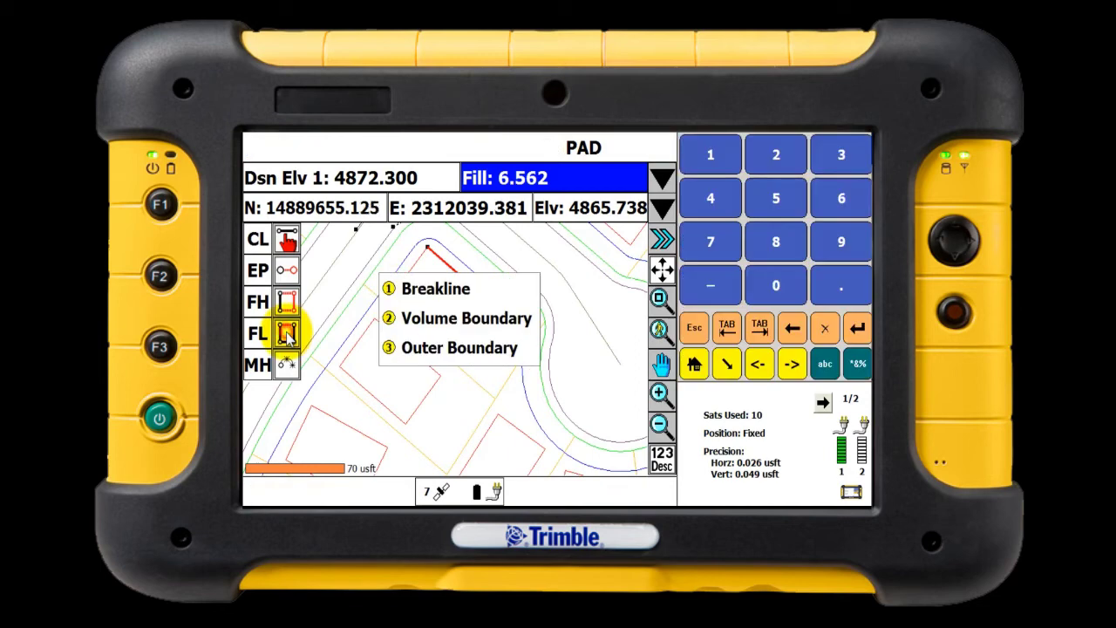
pyautogui.click(432, 291)
pyautogui.click(460, 255)
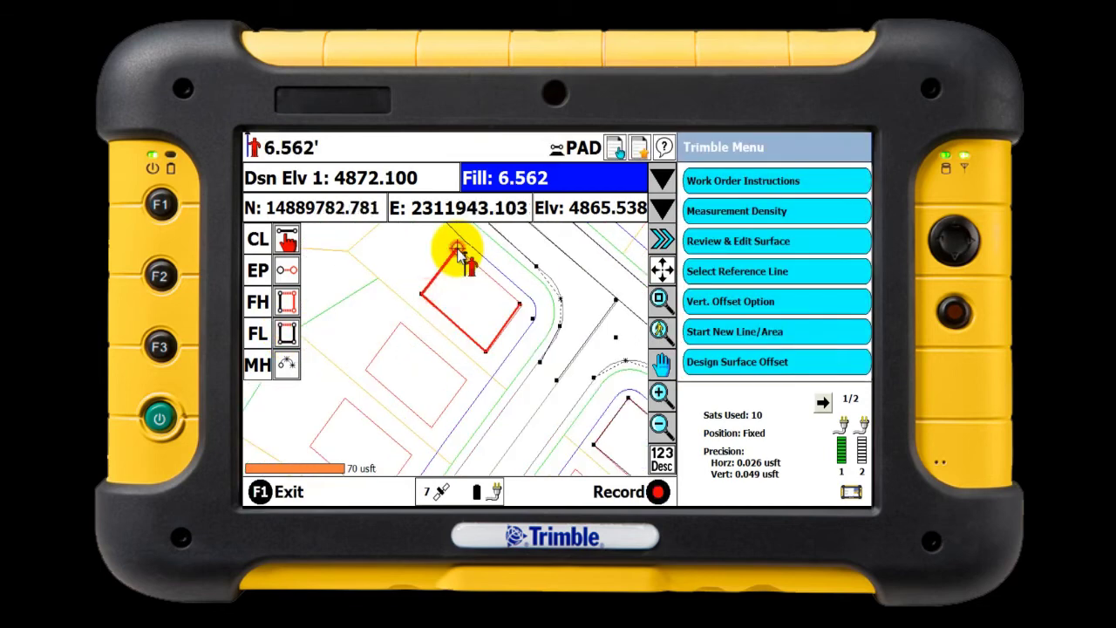
pyautogui.click(287, 333)
pyautogui.click(415, 293)
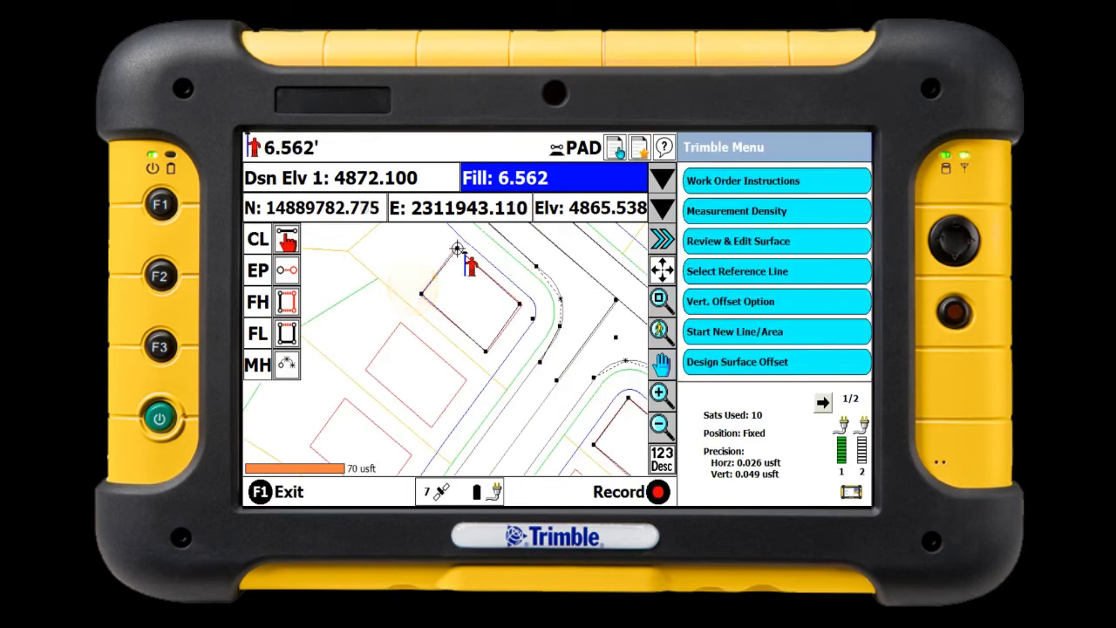
# - Give the point the TR Tree code and set its species to Aspen
pyautogui.click(615, 149)
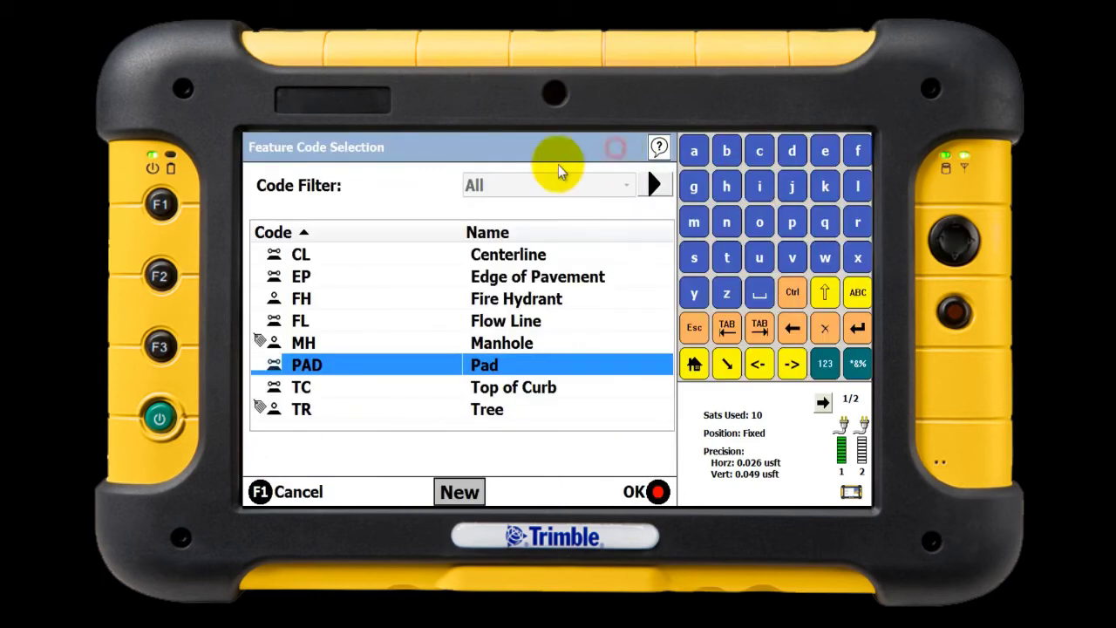
pyautogui.click(303, 409)
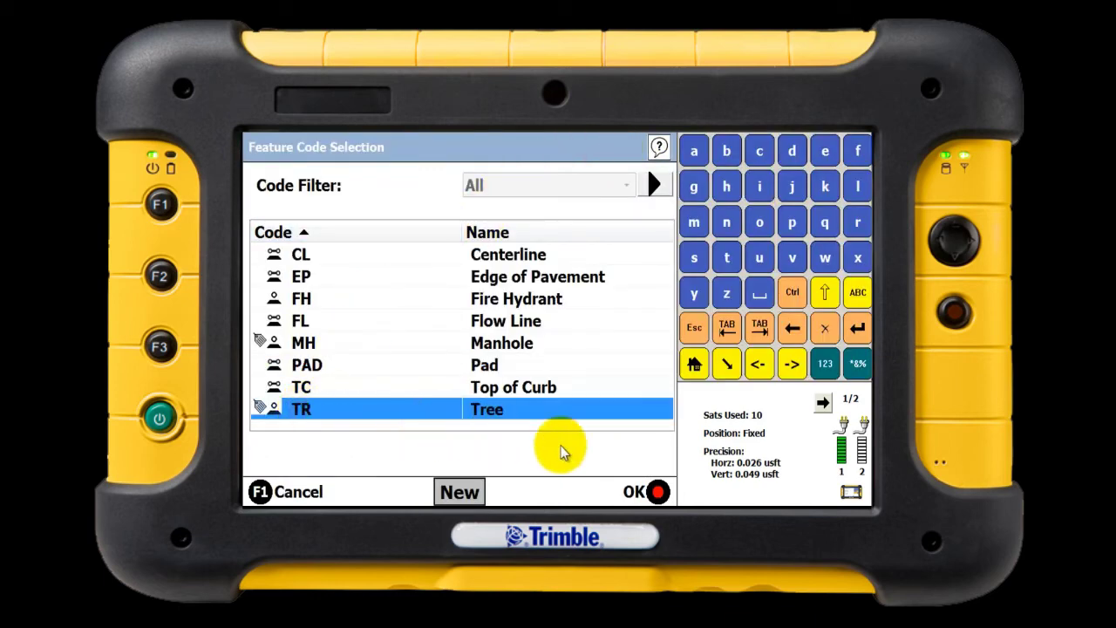
pyautogui.click(652, 490)
pyautogui.click(436, 282)
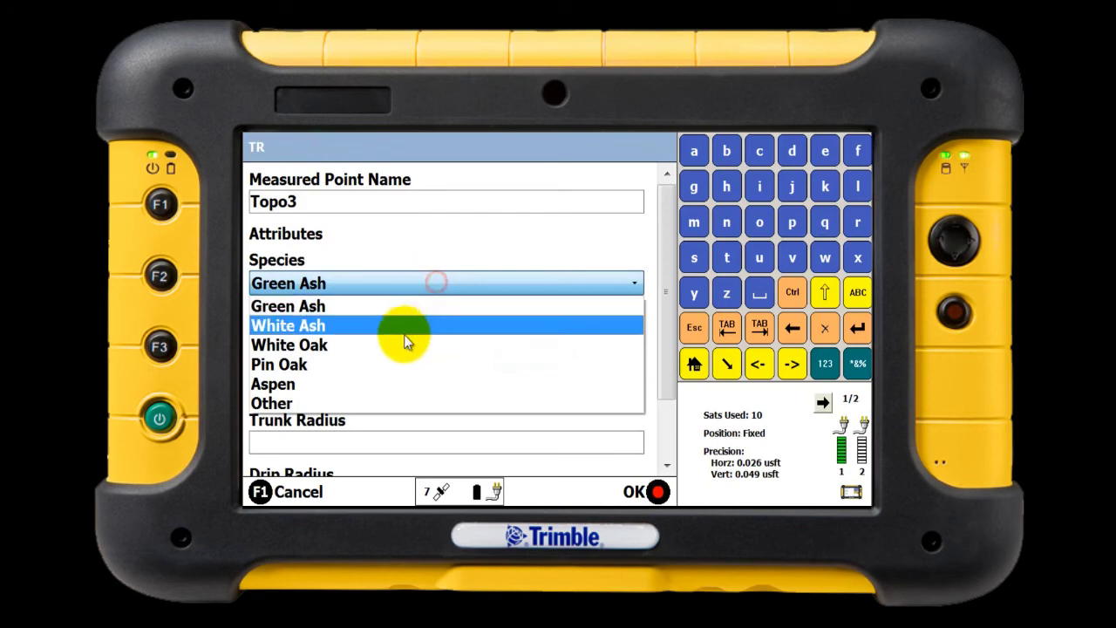
pyautogui.click(393, 384)
# - Enter note 'Needs Water', trunk radius 2 and drip radius 20, then save the tree
pyautogui.click(351, 390)
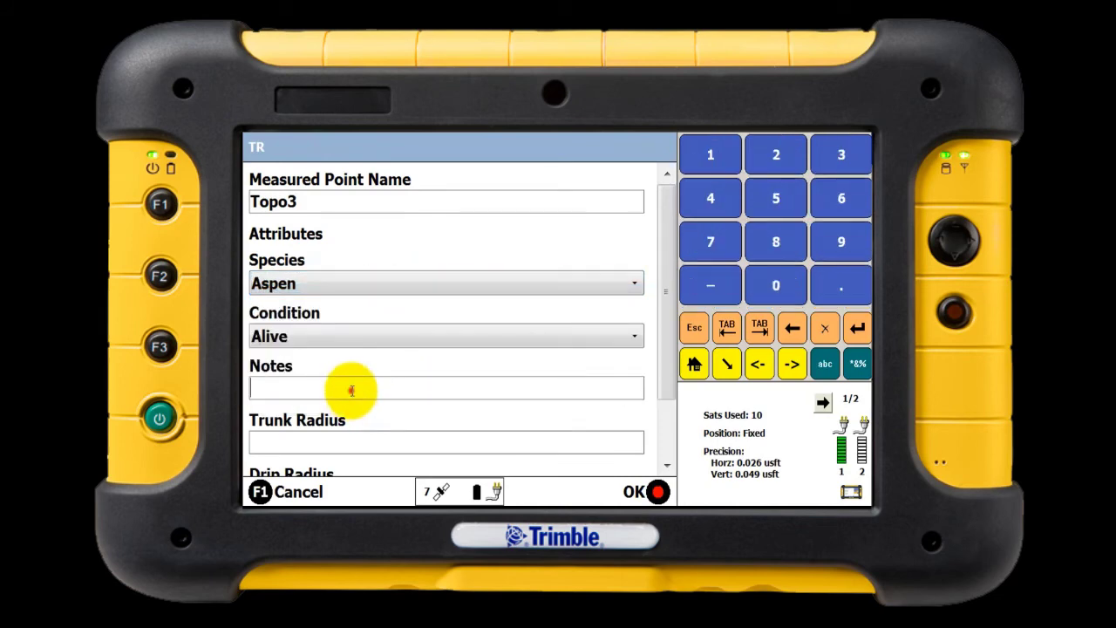
pyautogui.write('Needs Water')
pyautogui.click(323, 439)
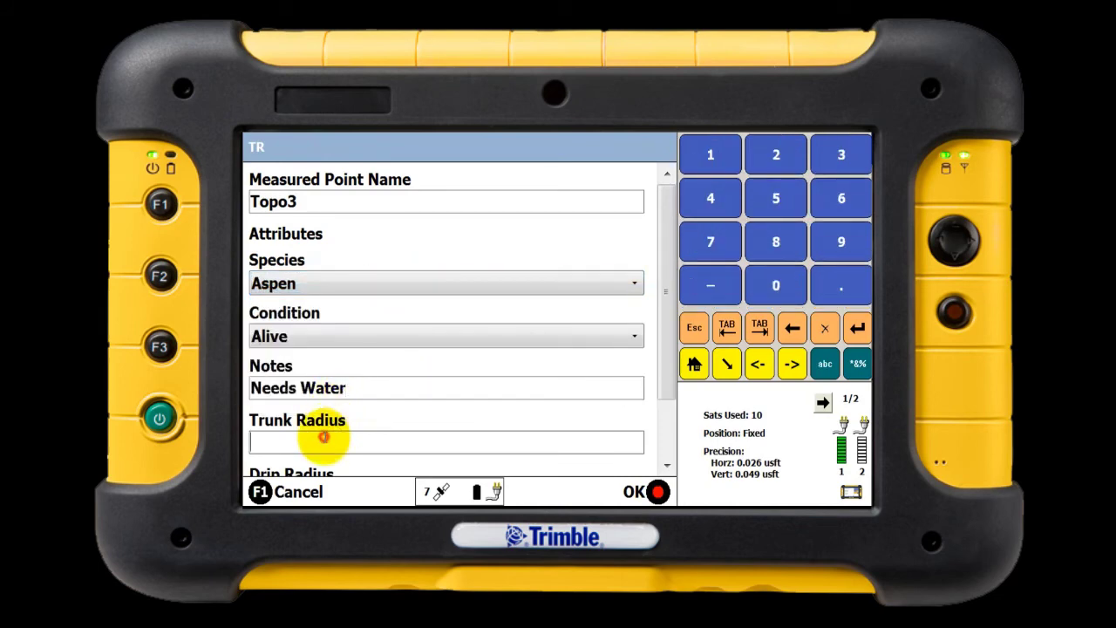
pyautogui.write('2')
pyautogui.press('Tab')
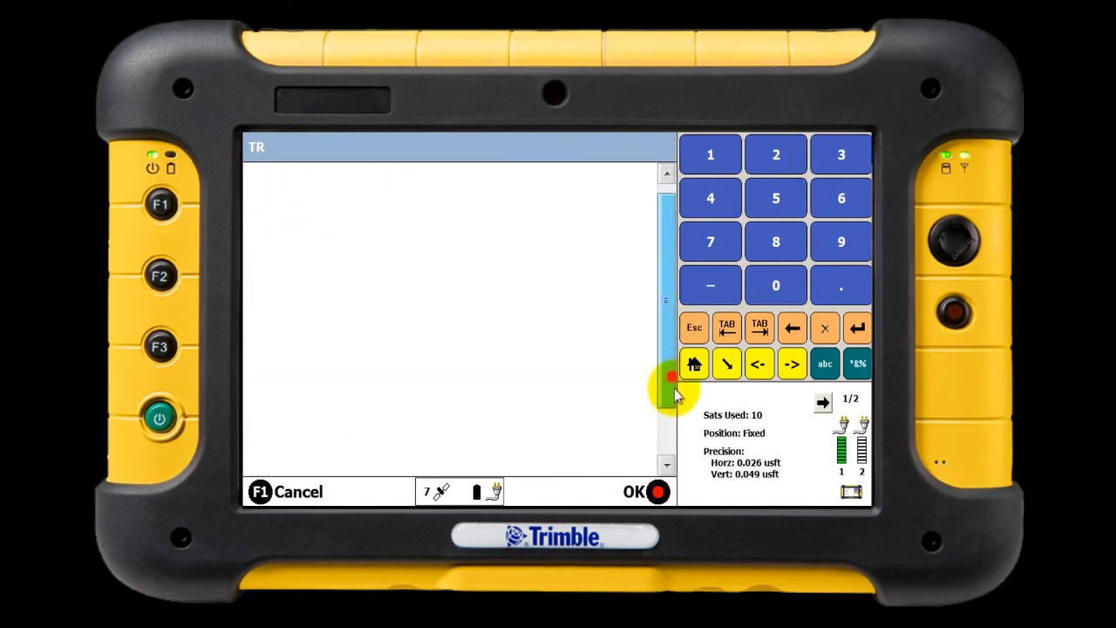
pyautogui.write('1')
pyautogui.doubleClick(253, 418)
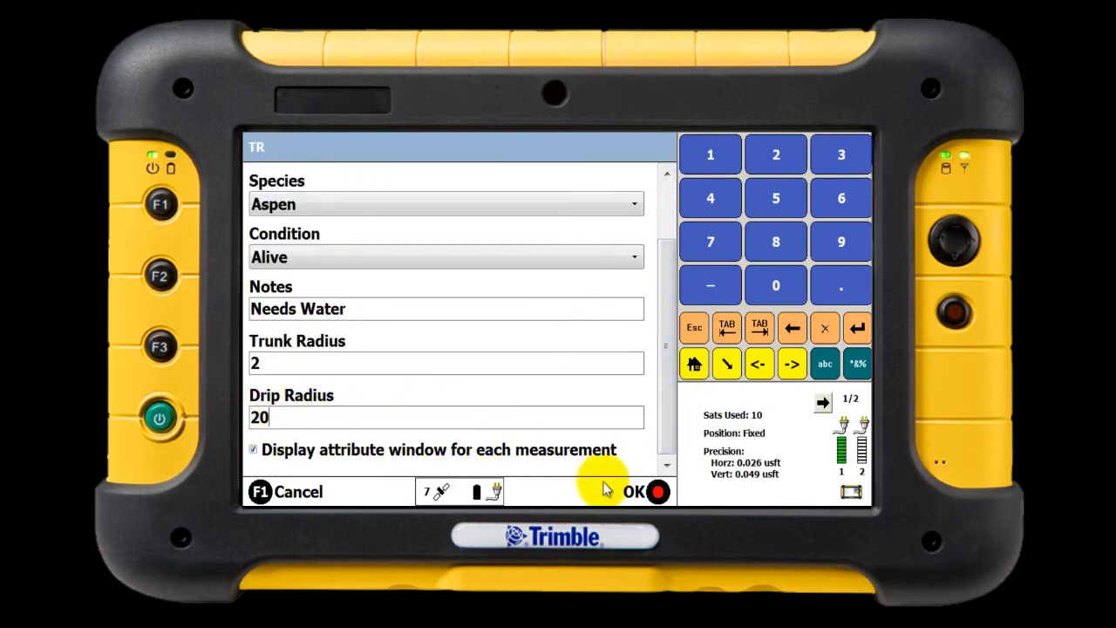
pyautogui.click(656, 492)
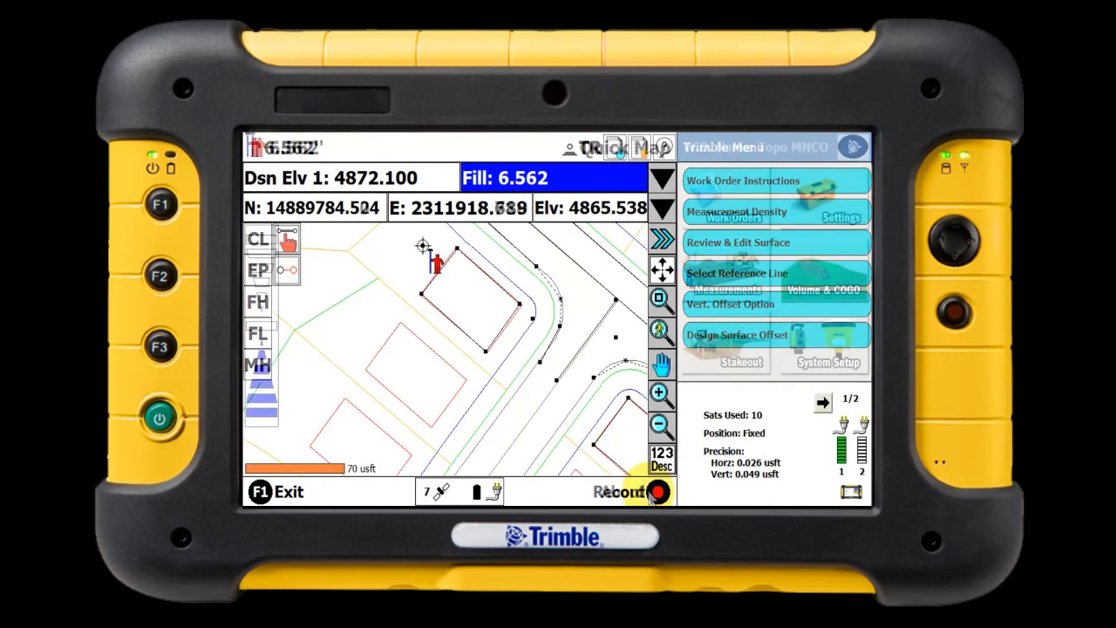
# - Sync the site with Trimble Connected Community, confirming login and closing the synchronization report
pyautogui.click(711, 212)
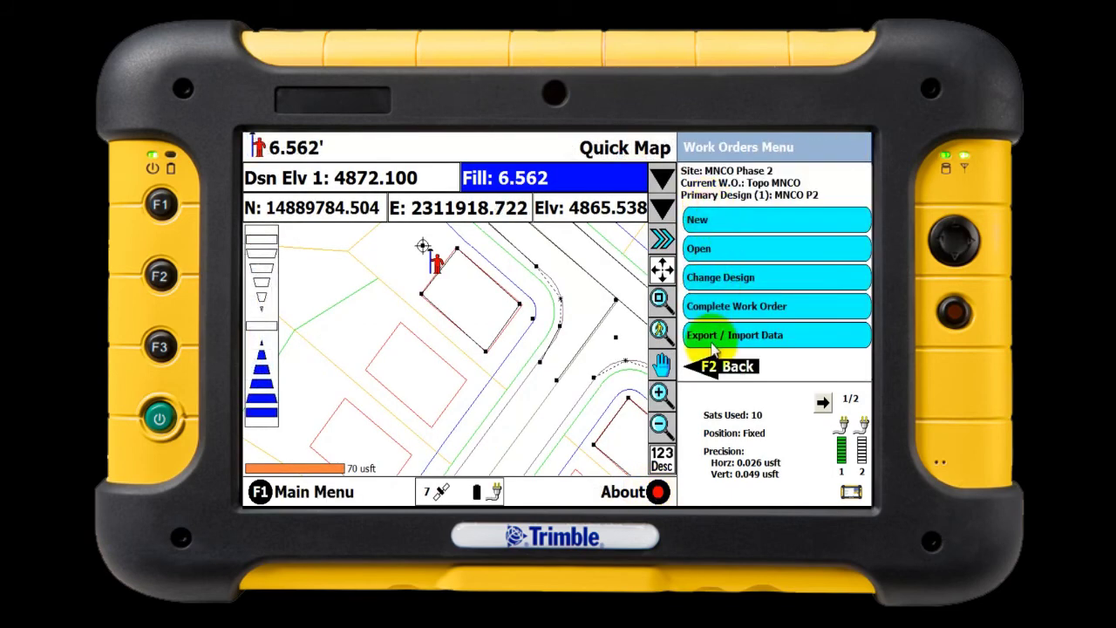
pyautogui.click(714, 335)
pyautogui.click(723, 274)
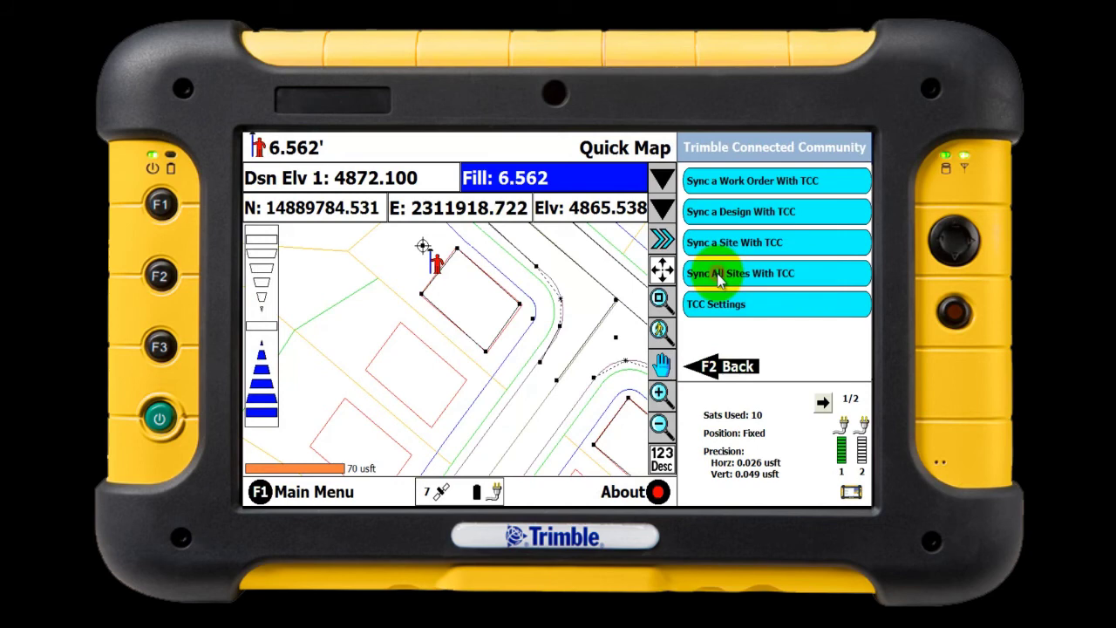
pyautogui.click(723, 242)
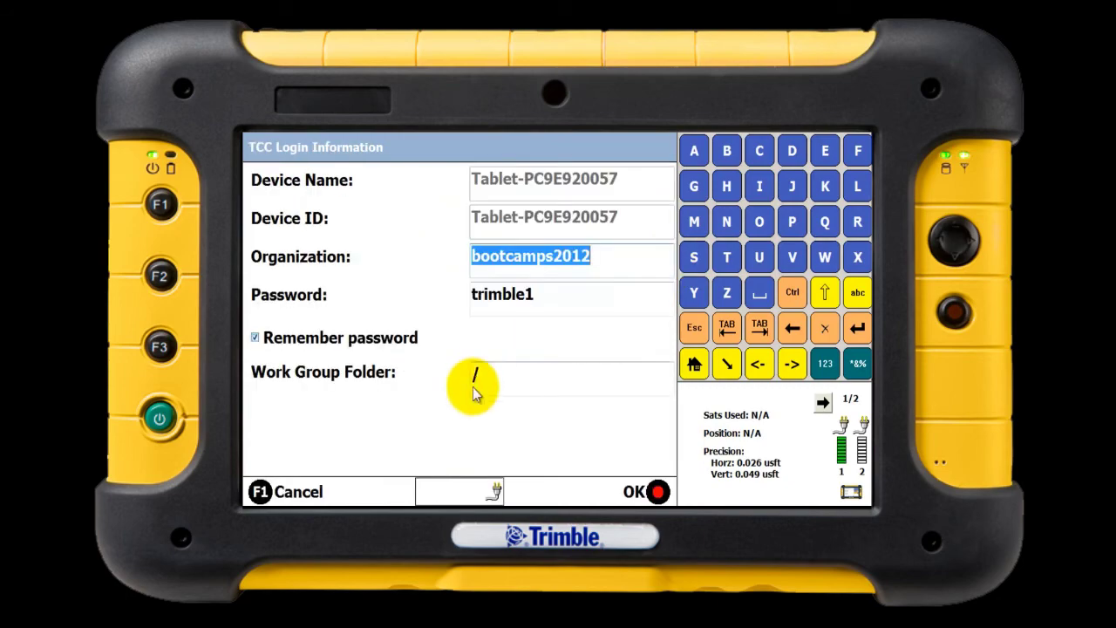
pyautogui.click(646, 487)
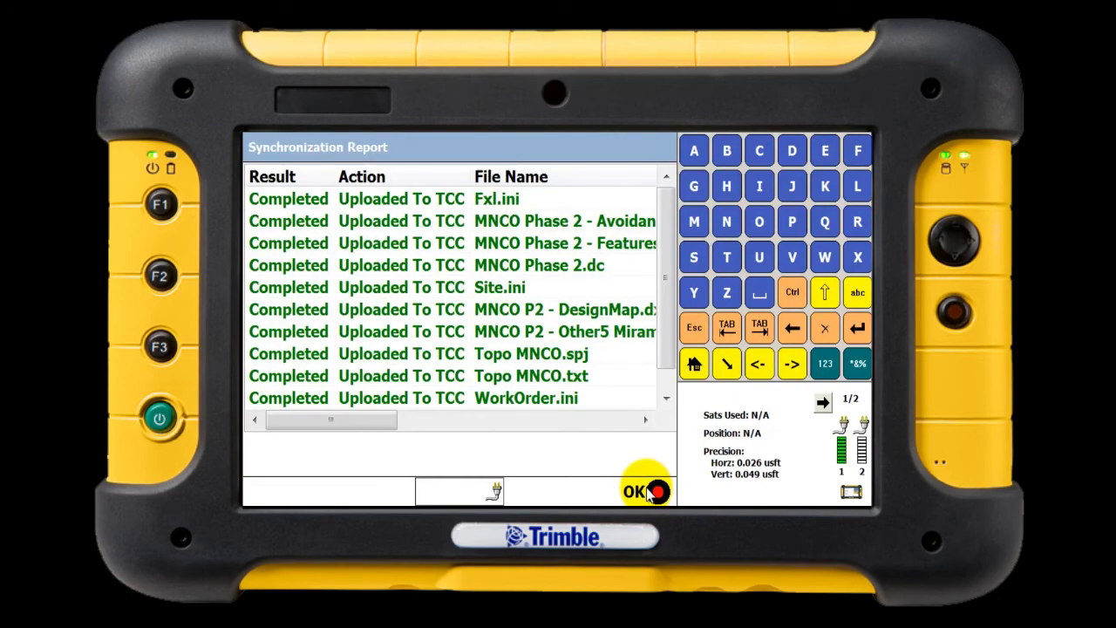
pyautogui.click(647, 492)
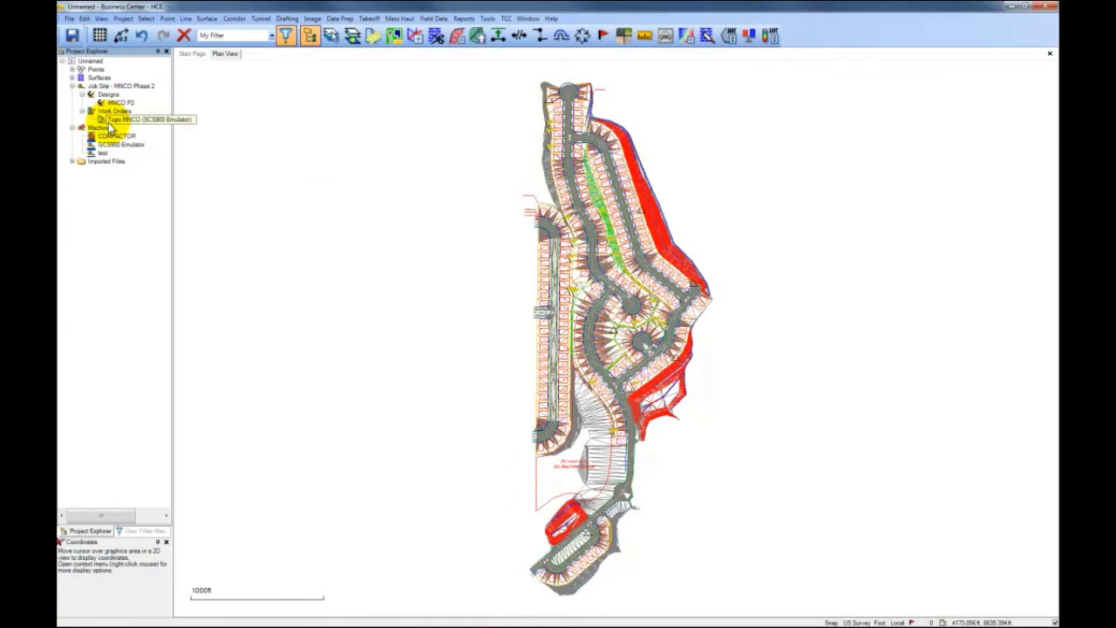
# - Import the Topo MNCO work order results from Project Explorer
pyautogui.click(111, 120)
pyautogui.rightClick(113, 123)
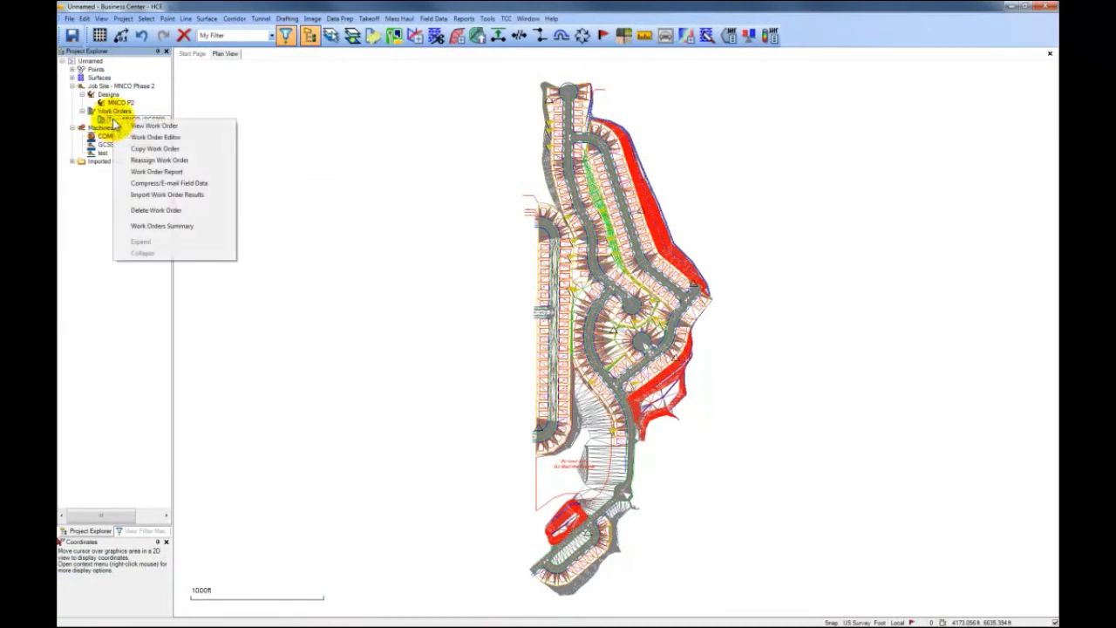
pyautogui.click(154, 194)
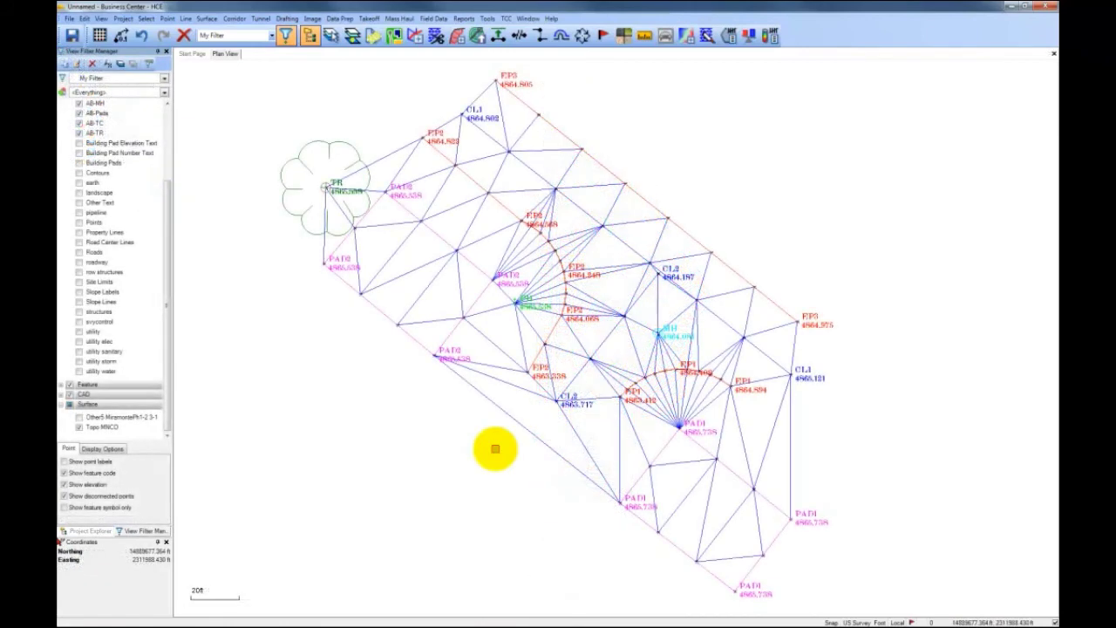
# - Zoom and pan the plan view toward the tree point, then show the surface in 3D
pyautogui.scroll(3, 640, 299)
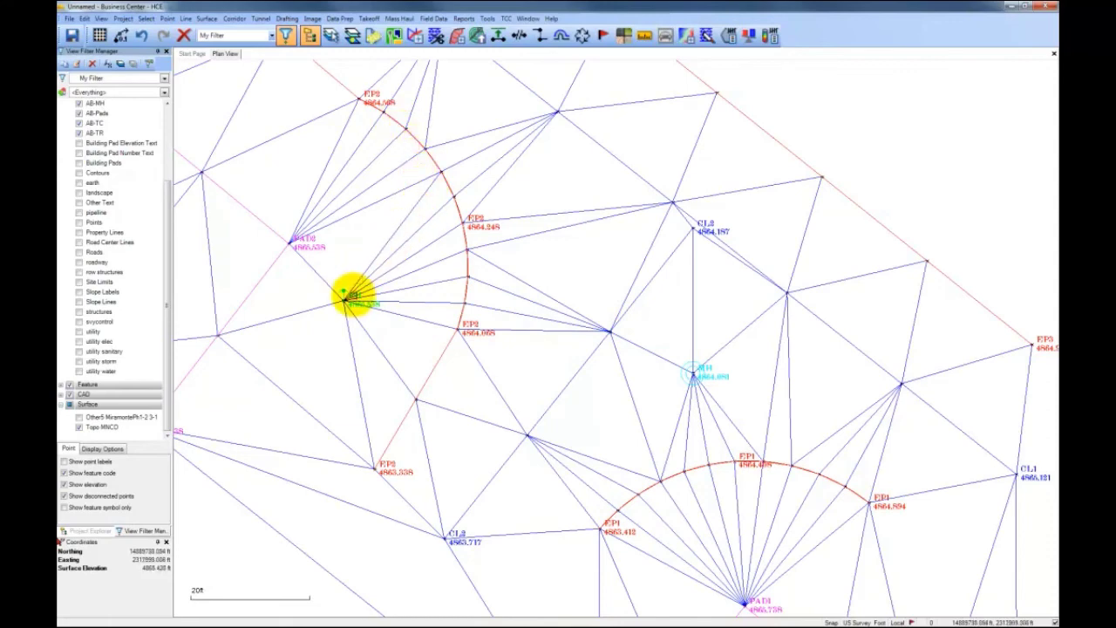
pyautogui.moveTo(678, 374); pyautogui.dragTo(868, 448, button='middle')
pyautogui.moveTo(322, 229); pyautogui.dragTo(663, 384, button='middle')
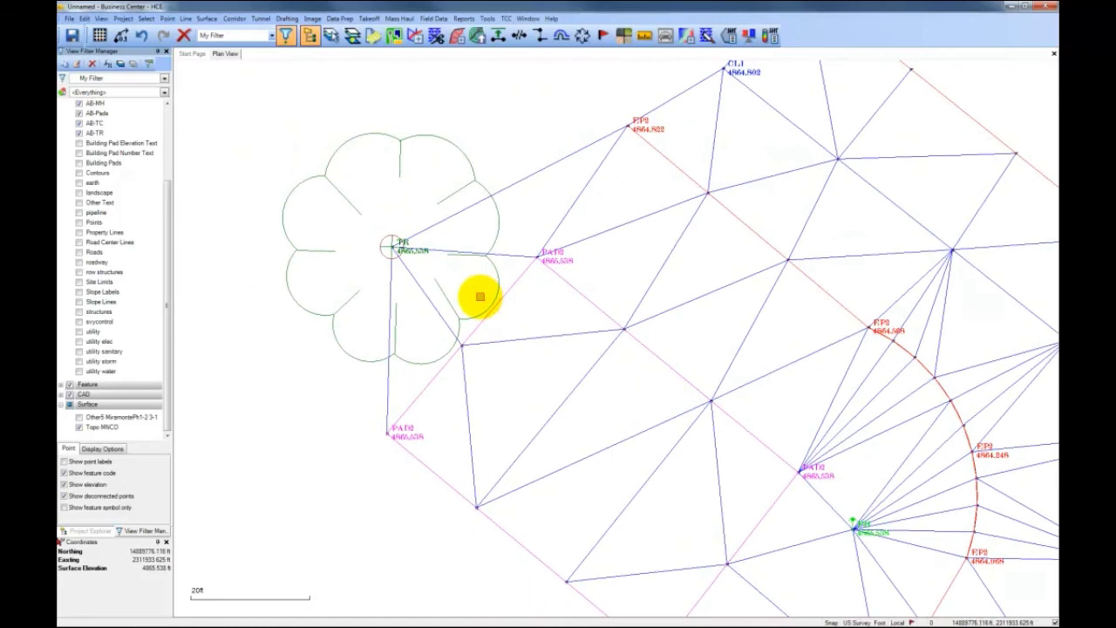
pyautogui.press('F3')
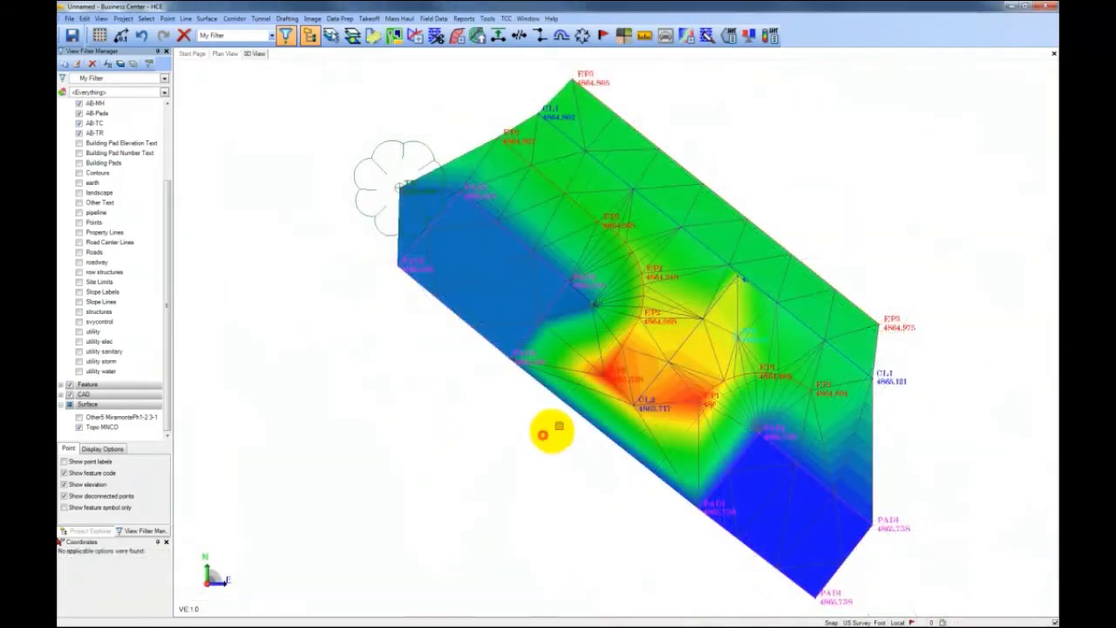
# - Orbit and zoom the 3D Topo MNCO surface for a close look, then open Reports
pyautogui.keyDown('shift'); pyautogui.moveTo(670, 309); pyautogui.dragTo(689, 262, button='middle'); pyautogui.keyUp('shift')
pyautogui.scroll(3, 688, 262)
pyautogui.keyDown('shift'); pyautogui.moveTo(699, 334); pyautogui.dragTo(785, 376, button='middle'); pyautogui.keyUp('shift')
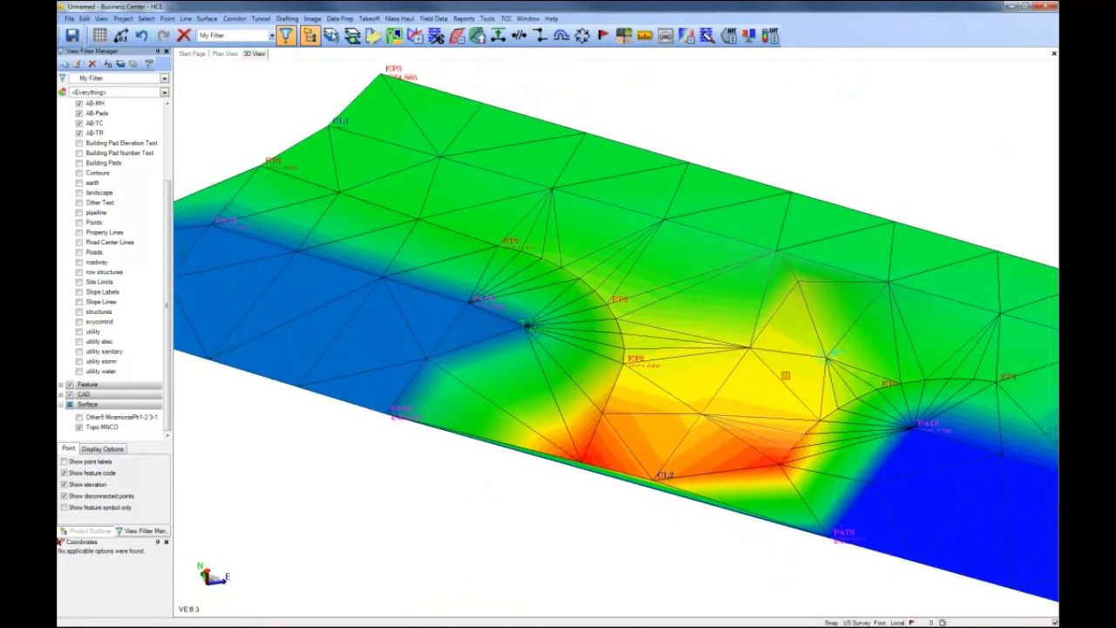
pyautogui.click(464, 18)
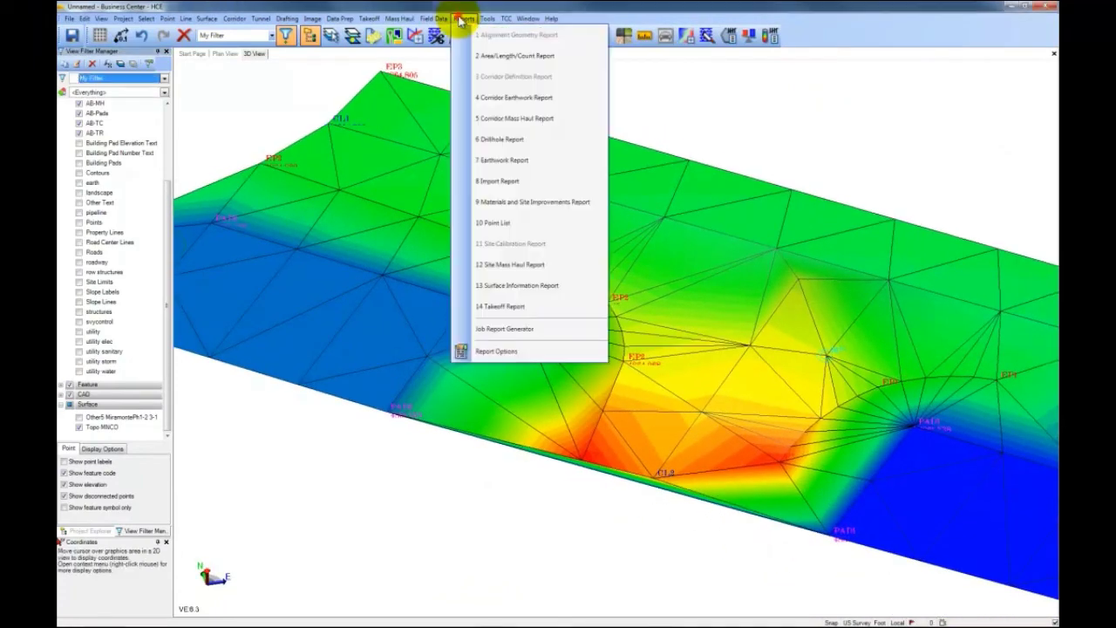
# - Run a surface-to-surface earthwork report from Topo MNCO to Other5 MiramontePh1-2 3-11-05
pyautogui.click(493, 160)
pyautogui.click(954, 105)
pyautogui.click(989, 183)
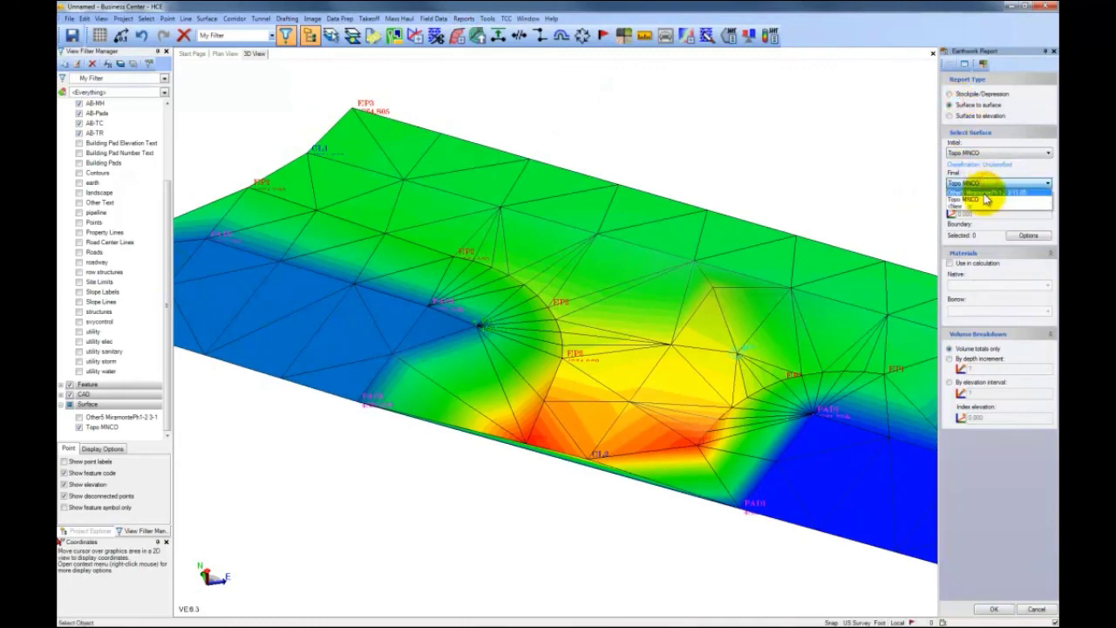
pyautogui.click(983, 192)
pyautogui.click(998, 607)
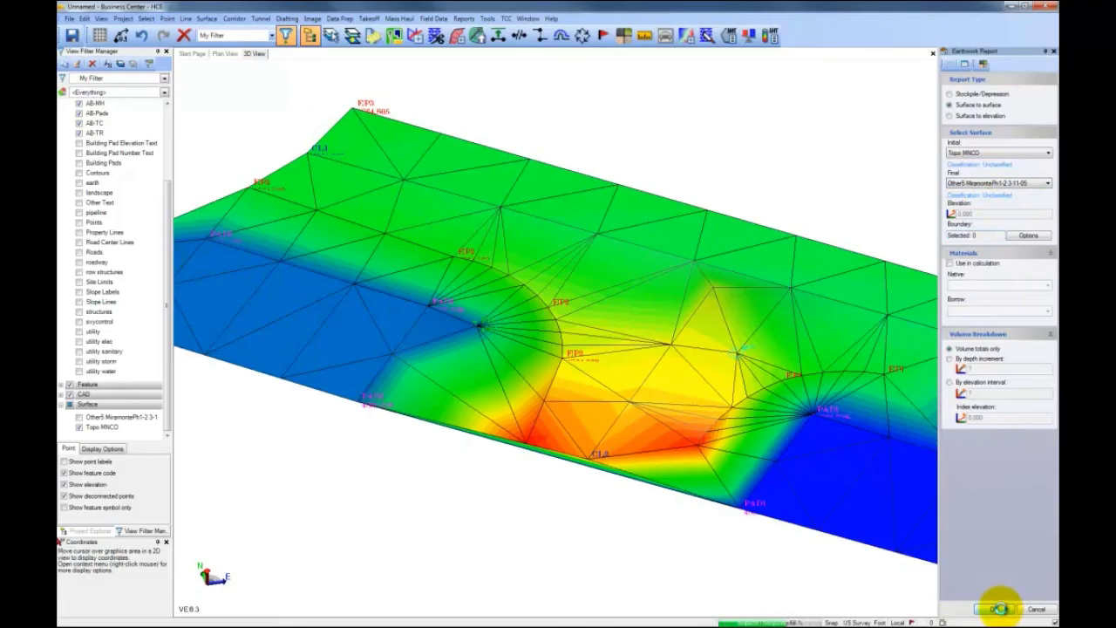